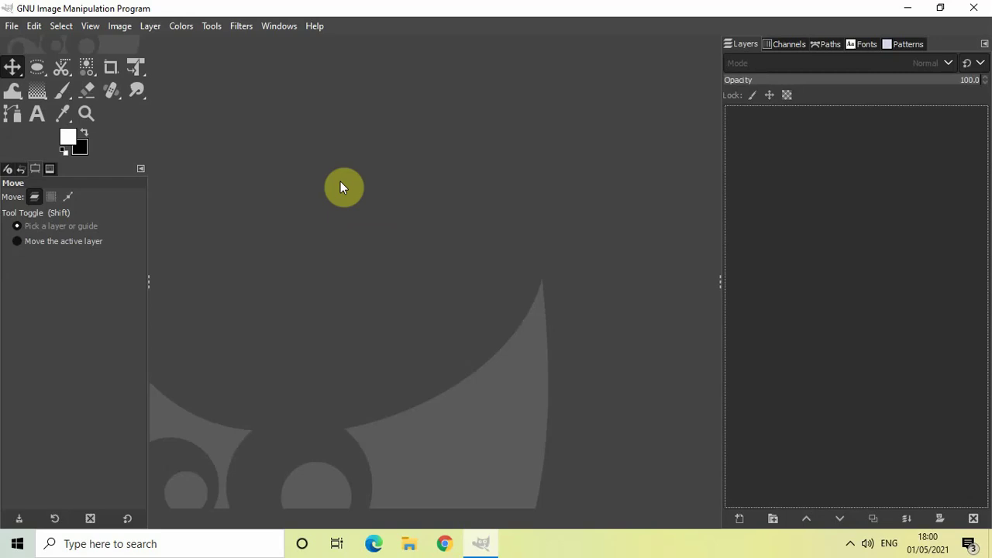
Make a new image with width 1280, height 720 and Fill with set to Background color
click(11, 26)
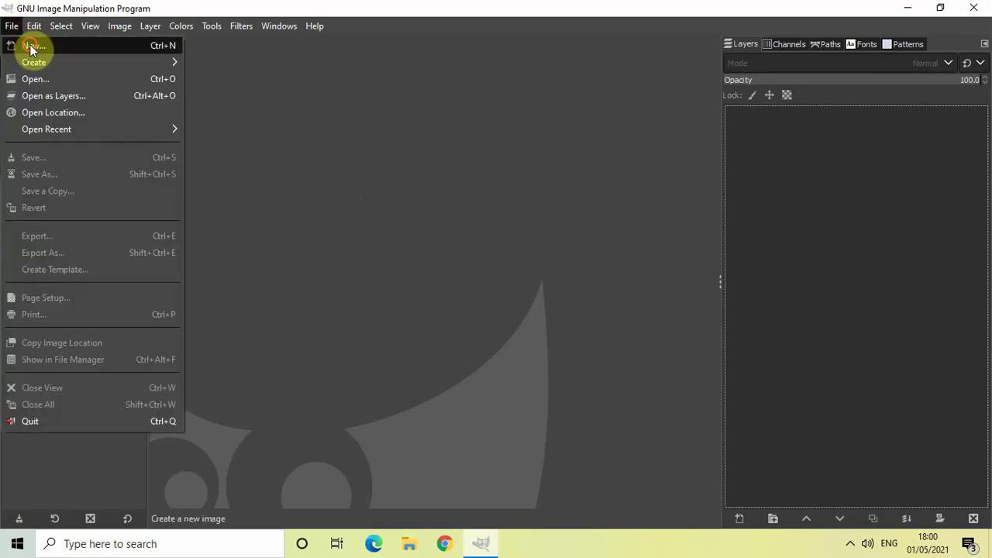
click(29, 44)
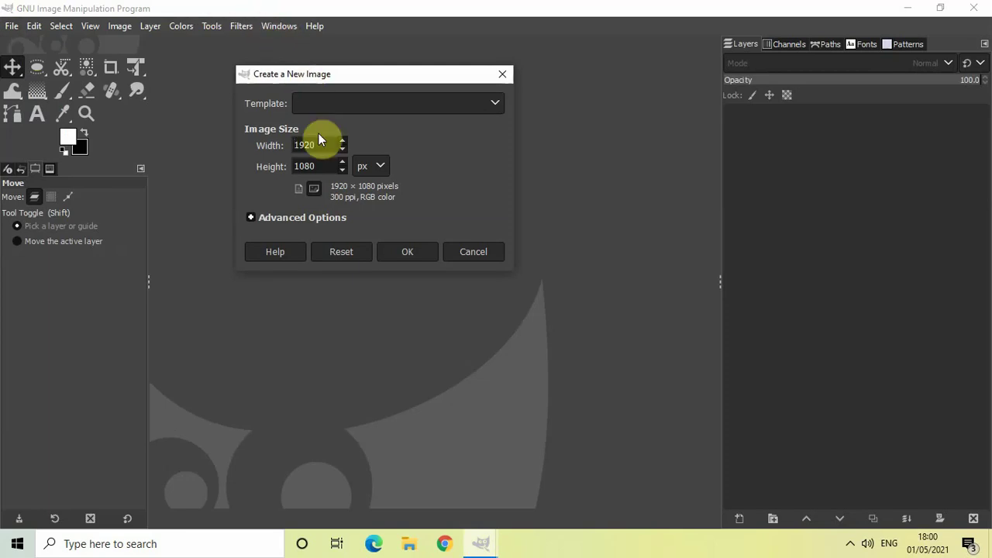
key(BackSpace)
key(BackSpace)
key(BackSpace)
text(280)
click(324, 166)
key(BackSpace)
key(BackSpace)
key(BackSpace)
key(BackSpace)
text(720)
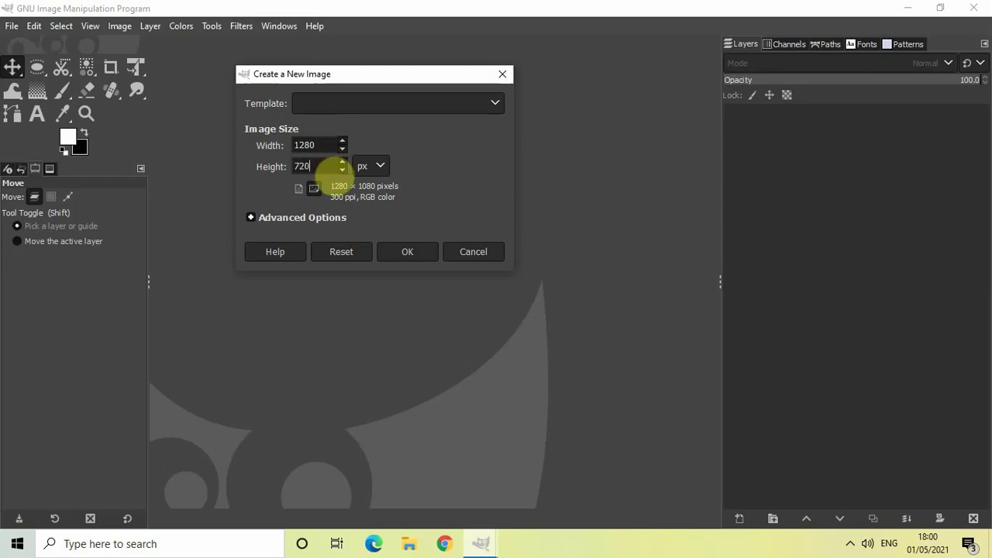
click(332, 218)
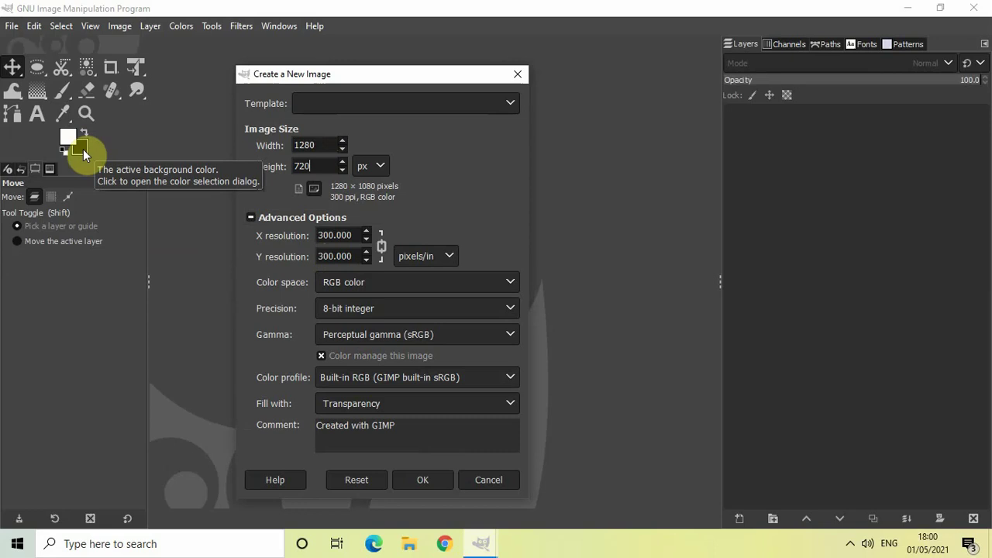
click(388, 405)
click(387, 442)
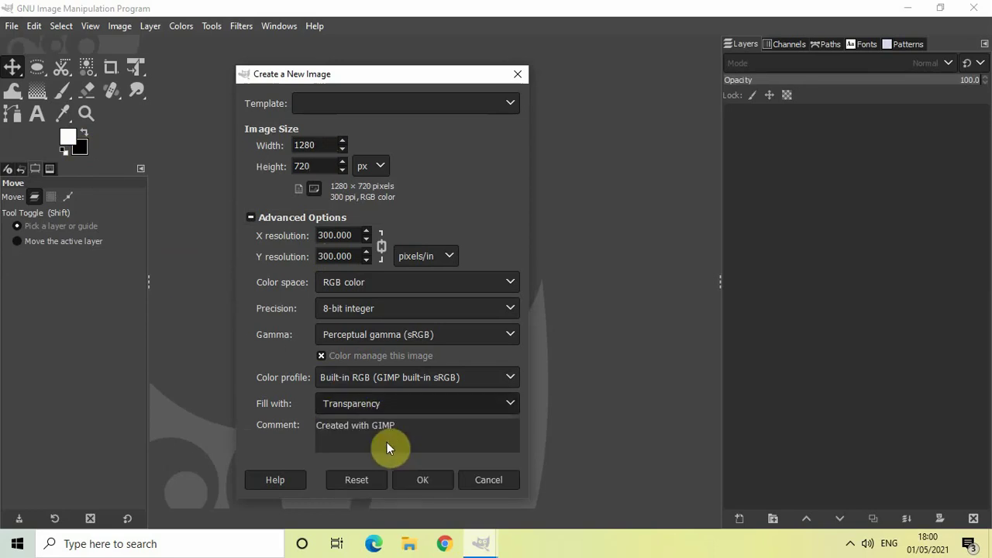
click(427, 477)
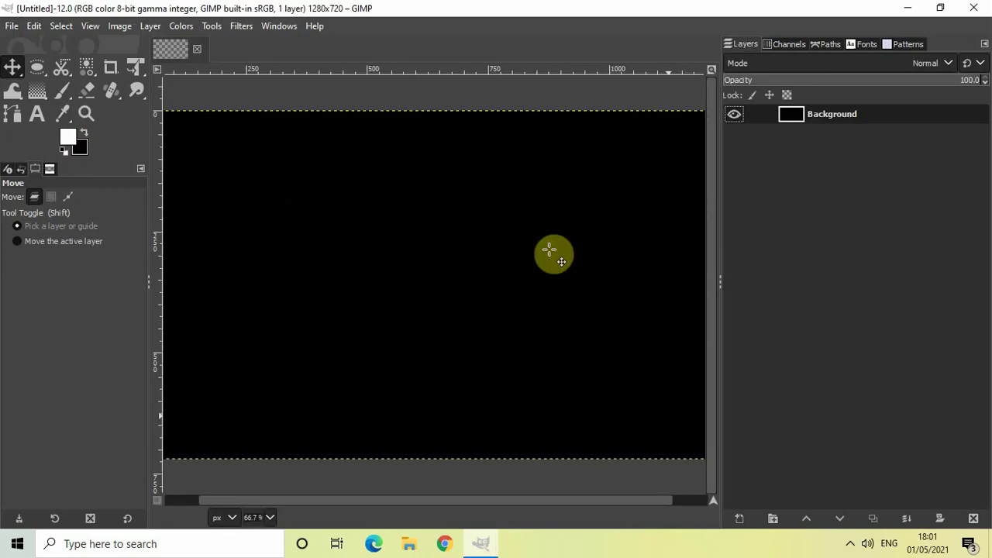
Fit the whole black 1280×720 canvas in the window
key(minus)
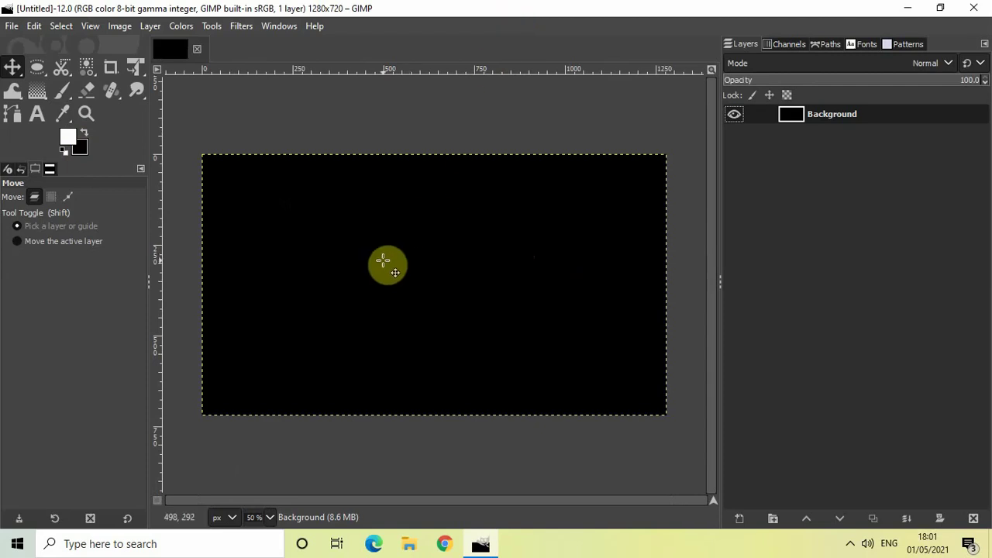
Type the word TEXT in capitals on the canvas and select it
click(35, 116)
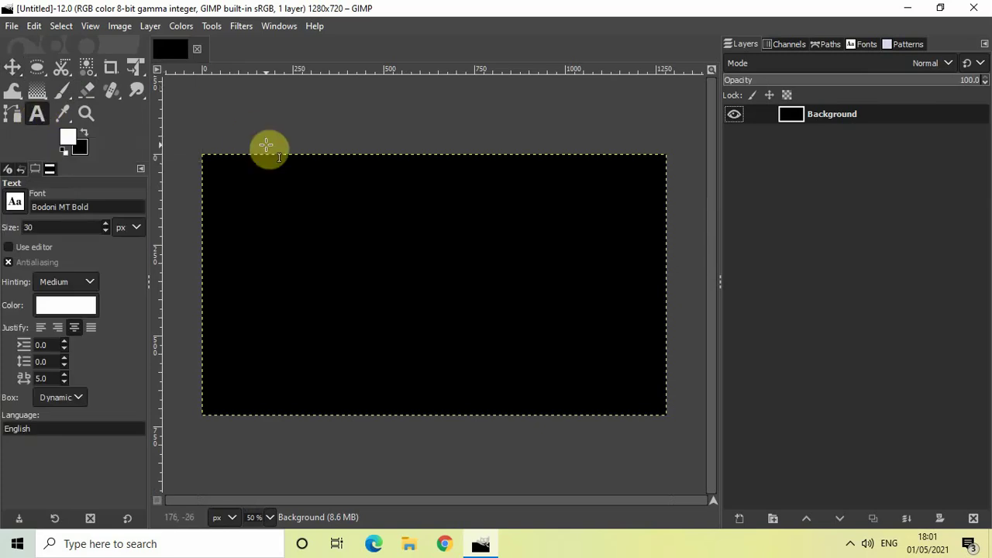
click(275, 231)
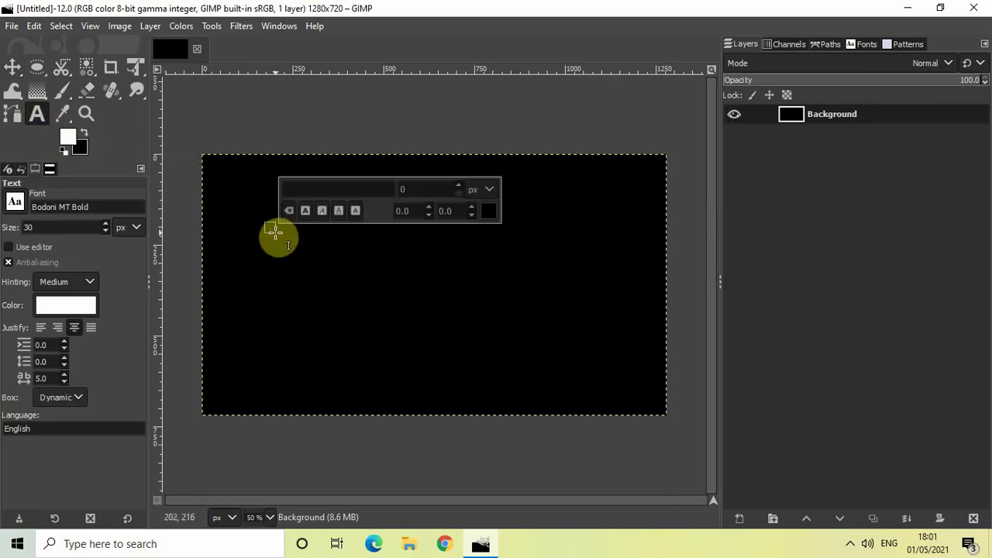
key(Caps_Lock)
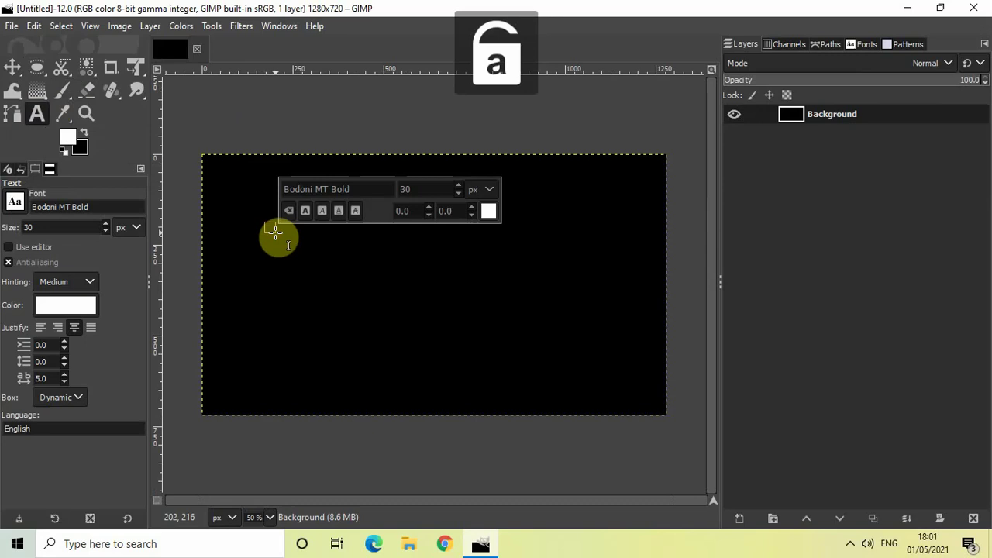
text(TEX)
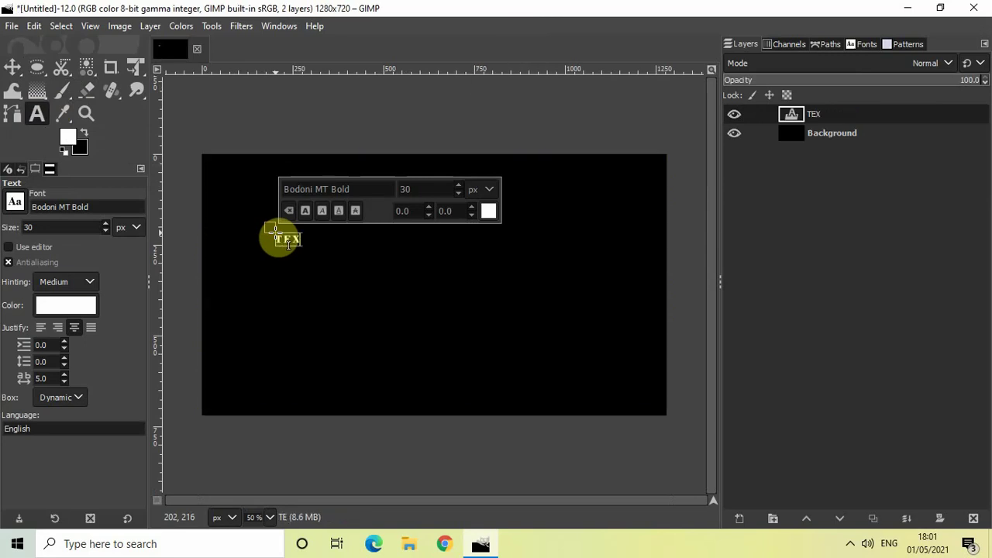
text(T)
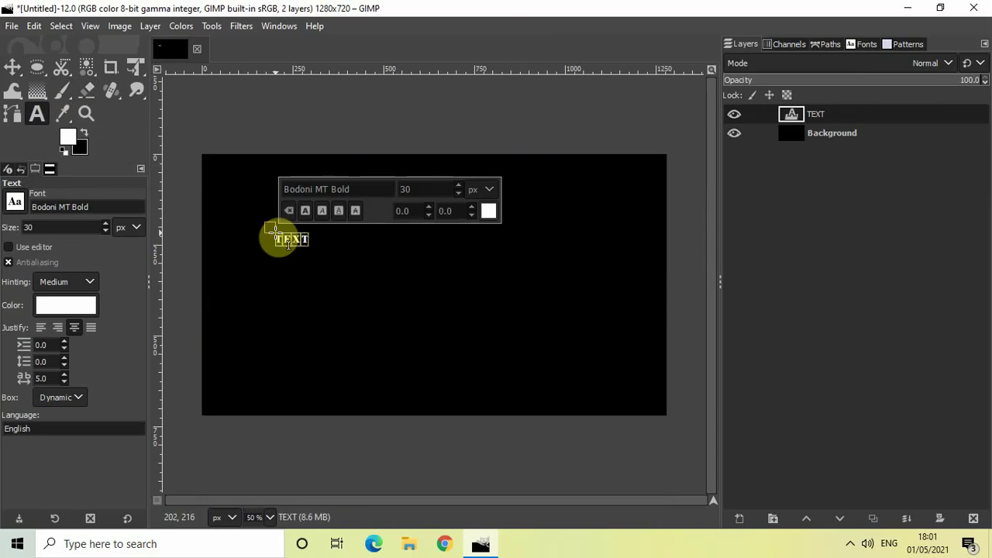
drag(276, 239, 310, 239)
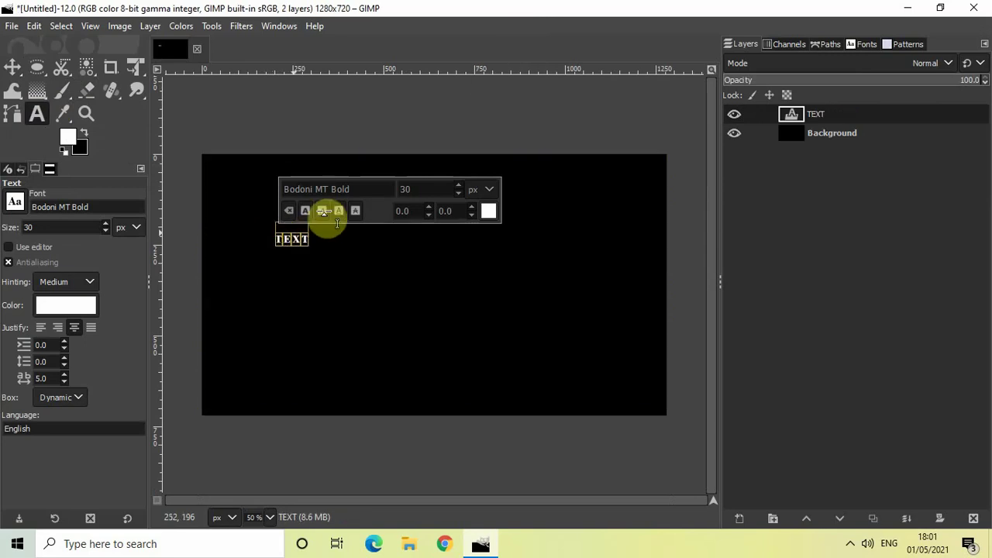
Set the selected text to Montserrat Heavy at size 300
triple_click(369, 188)
text(MONT)
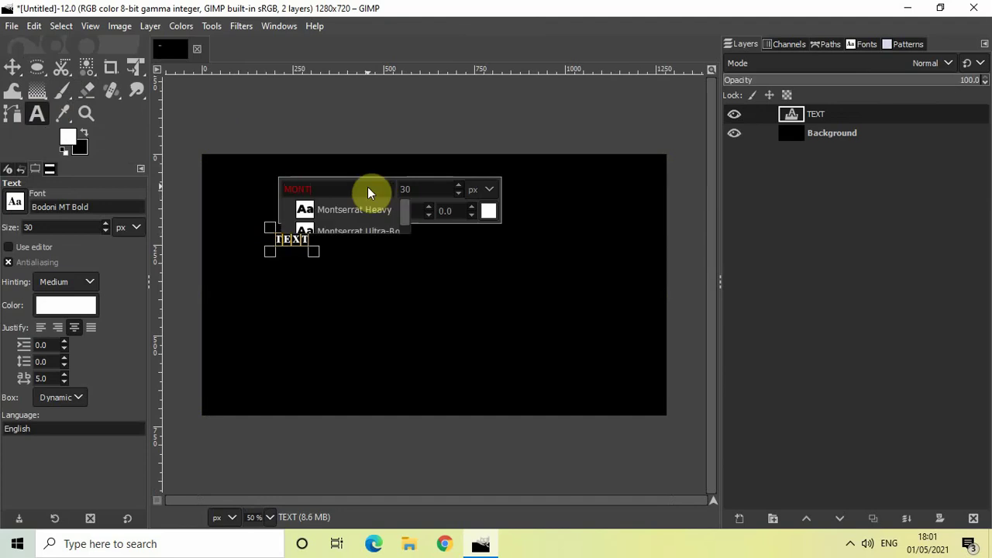
click(372, 209)
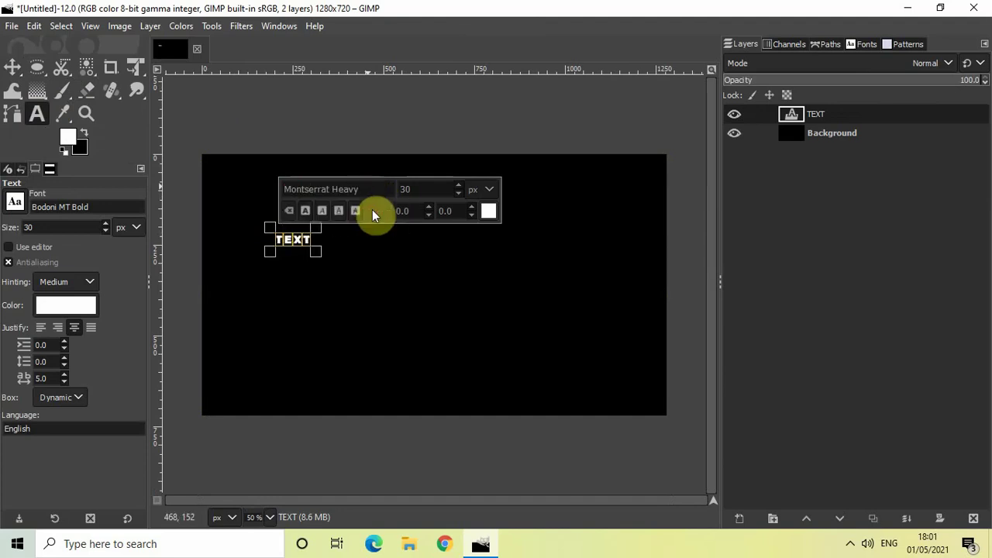
click(424, 190)
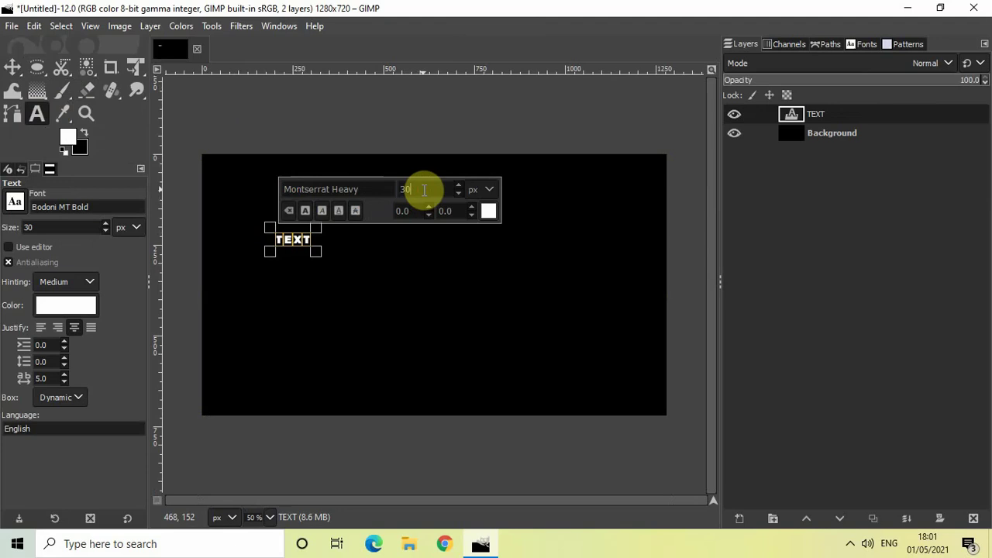
text(0)
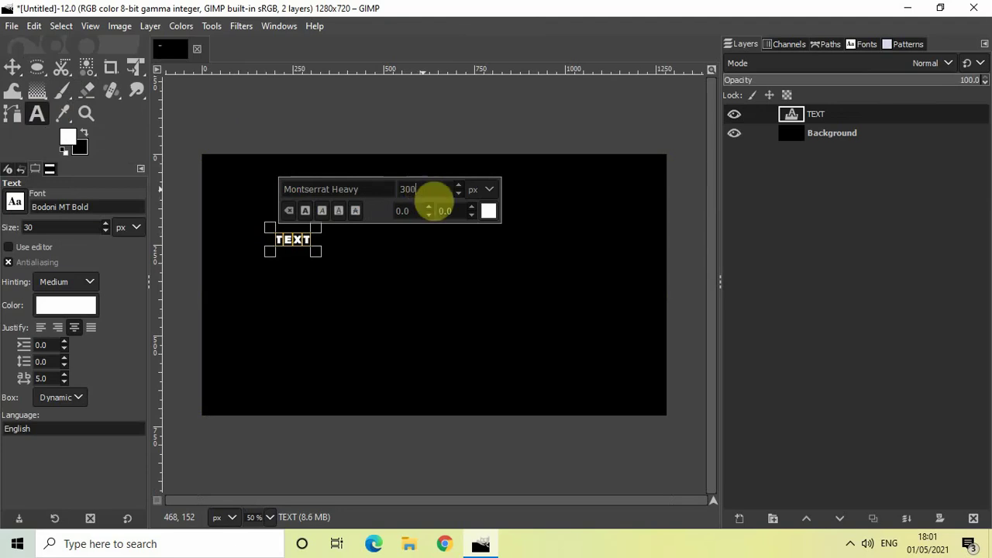
key(Return)
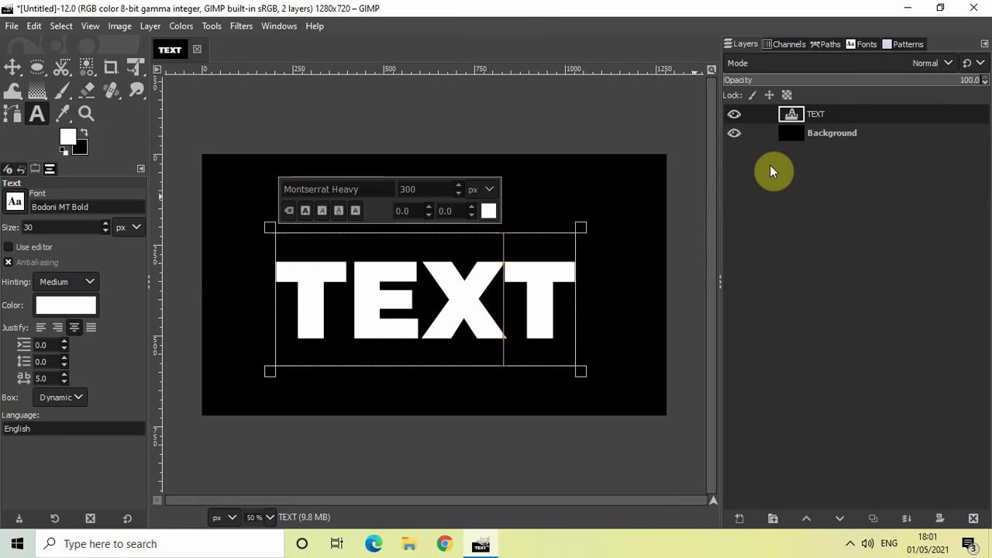
Centre the TEXT layer vertically and horizontally on the canvas with the Align tool
click(831, 135)
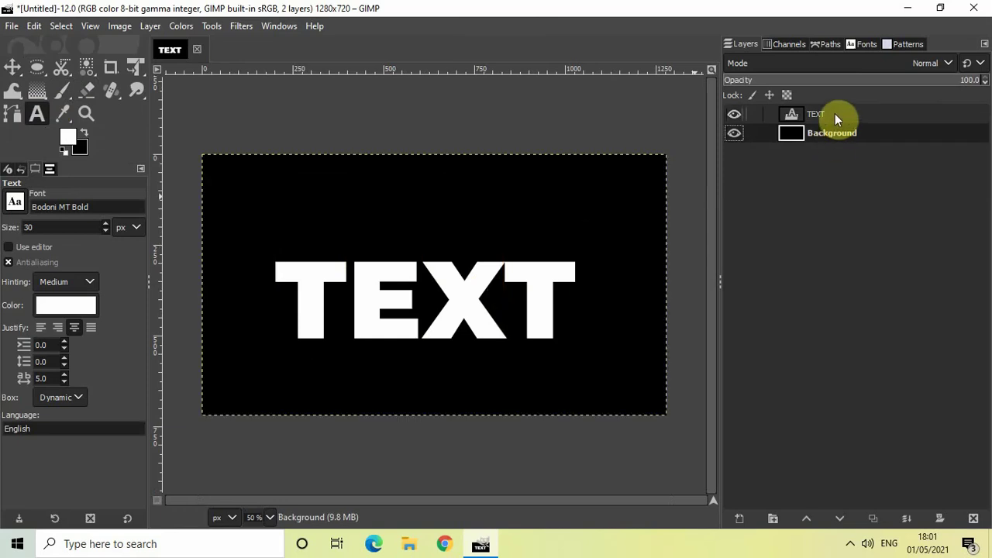
click(834, 114)
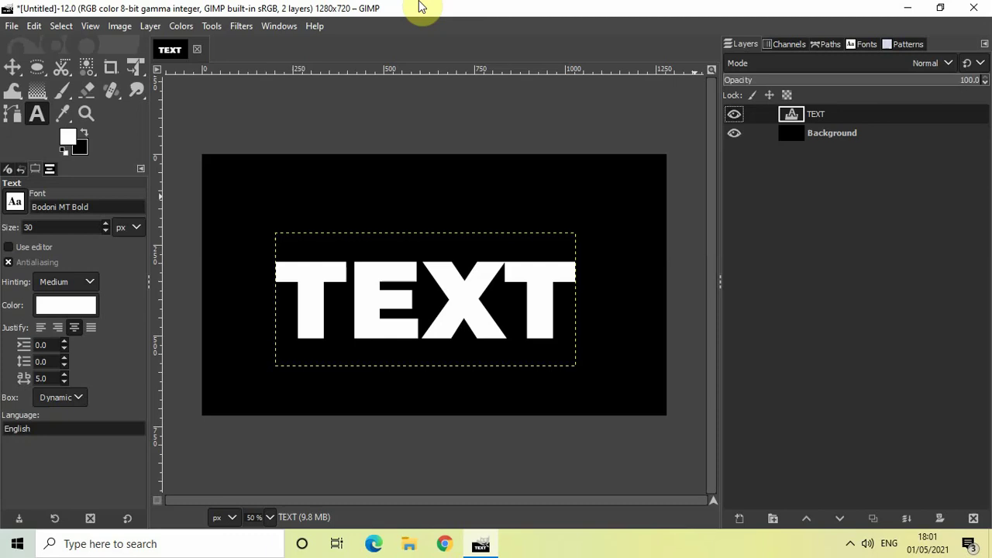
click(213, 25)
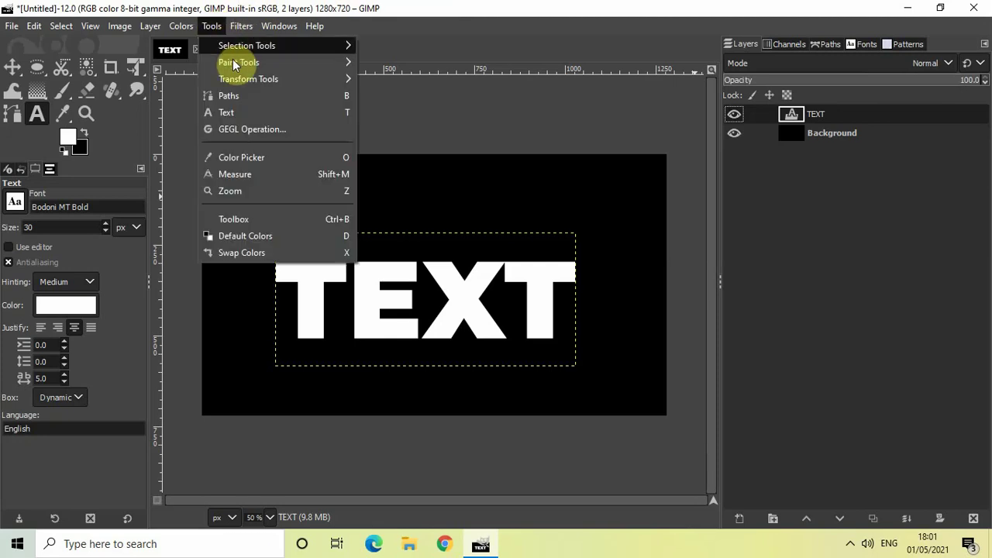
mouse_move(248, 79)
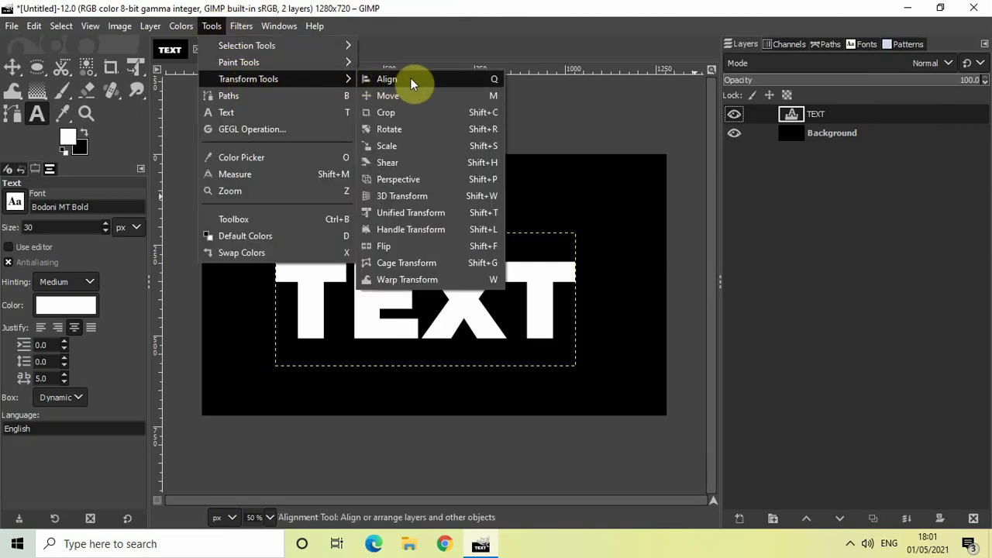
click(410, 79)
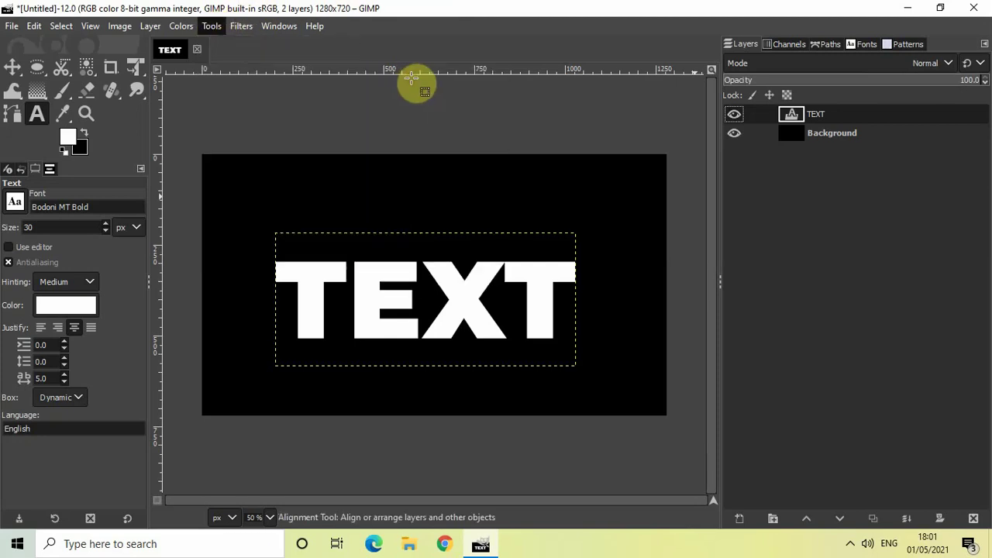
click(373, 285)
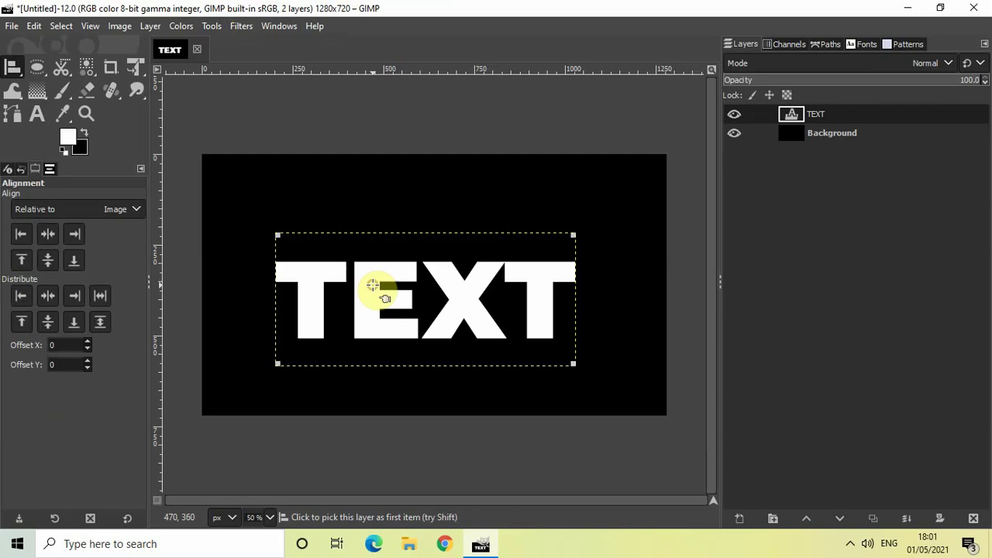
click(41, 264)
click(46, 235)
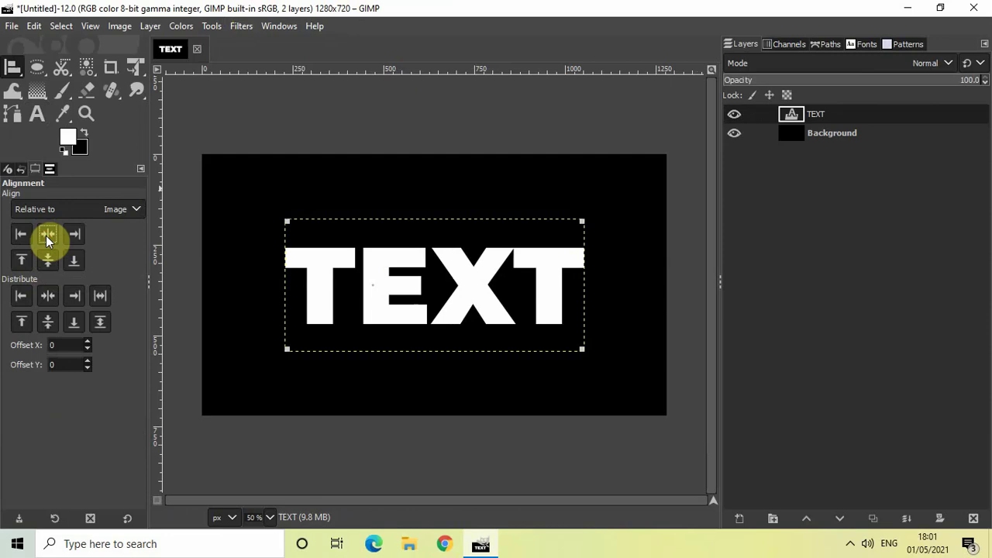
click(211, 26)
mouse_move(248, 79)
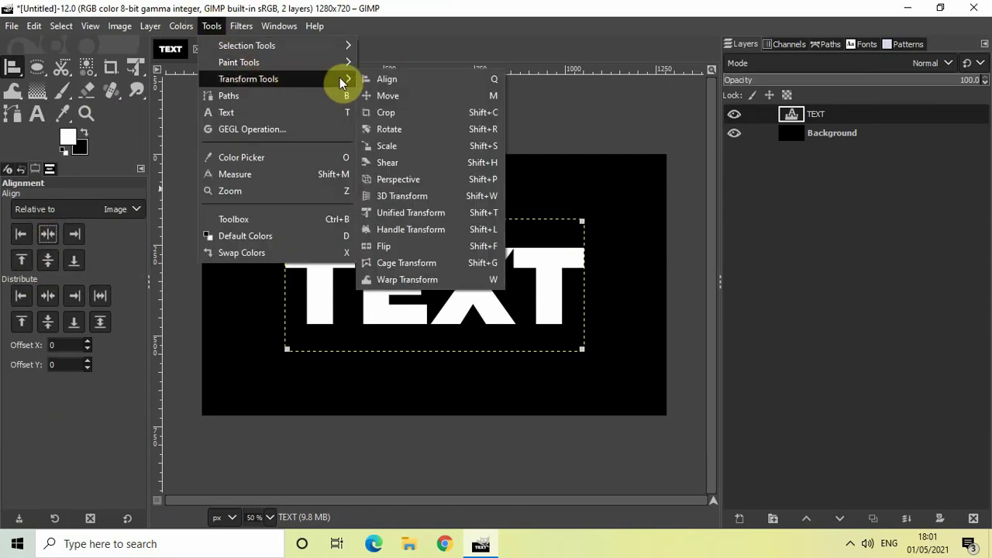
Switch to the Move tool and apply Alpha to Selection on the TEXT layer
click(406, 95)
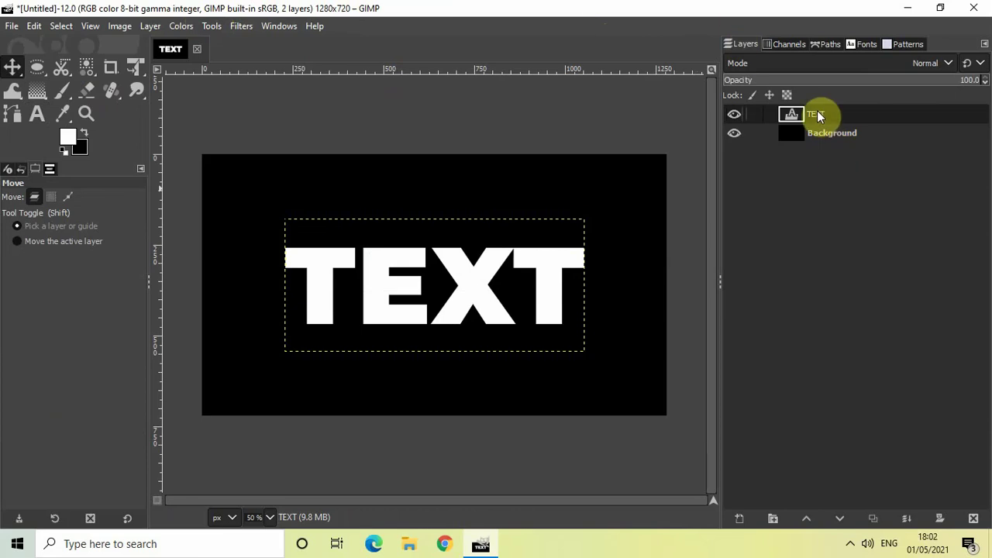
right_click(818, 115)
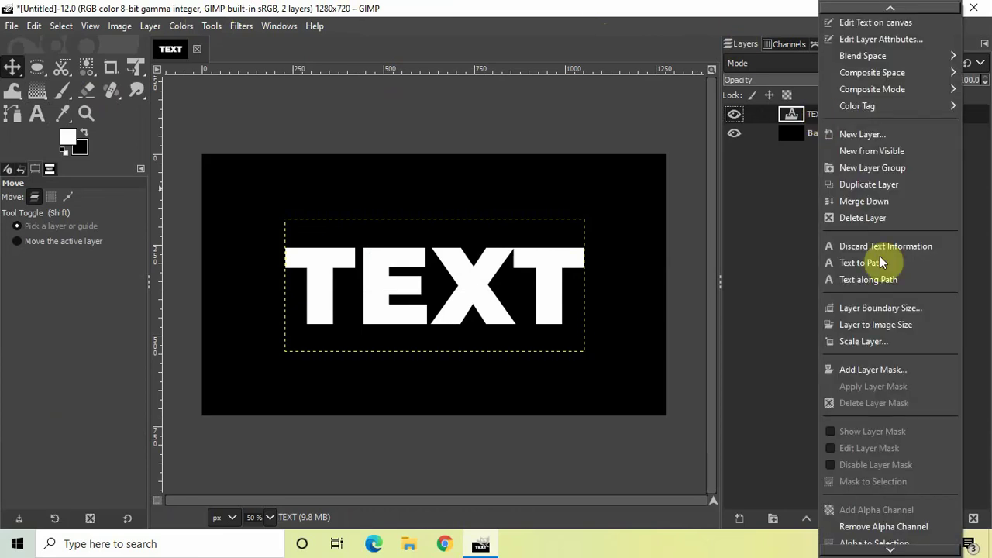
scroll(892, 500, down, 3)
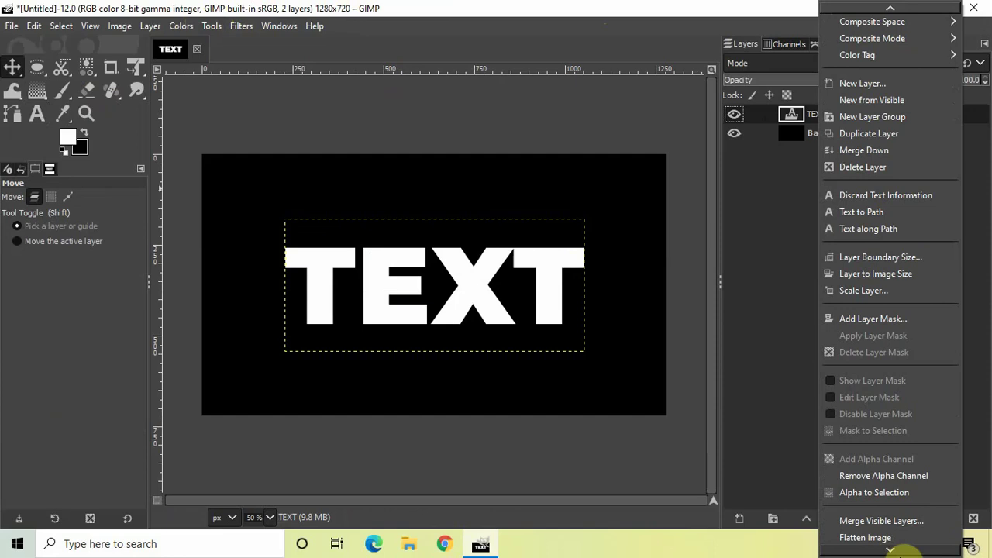
click(911, 492)
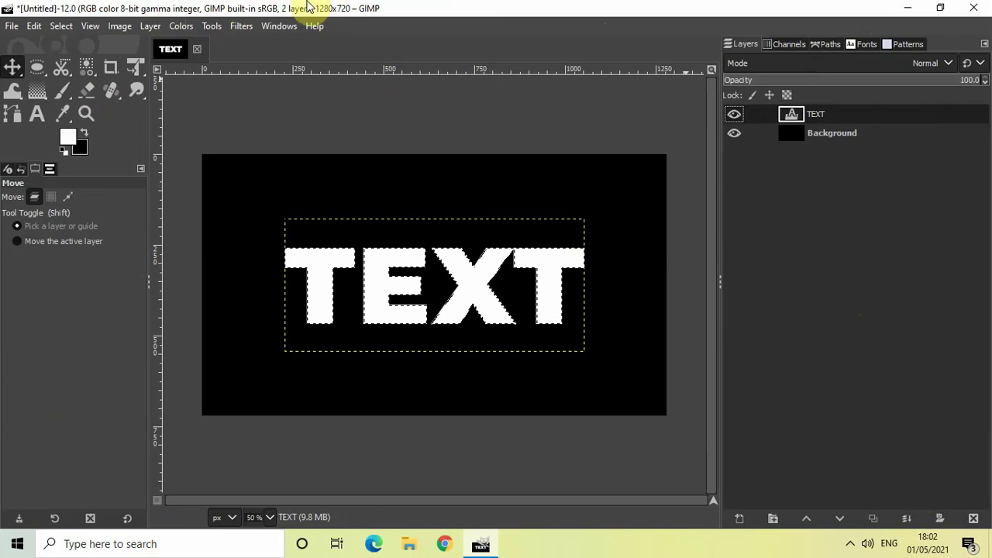
Convert the letter selection into a path with Select > To Path
click(59, 27)
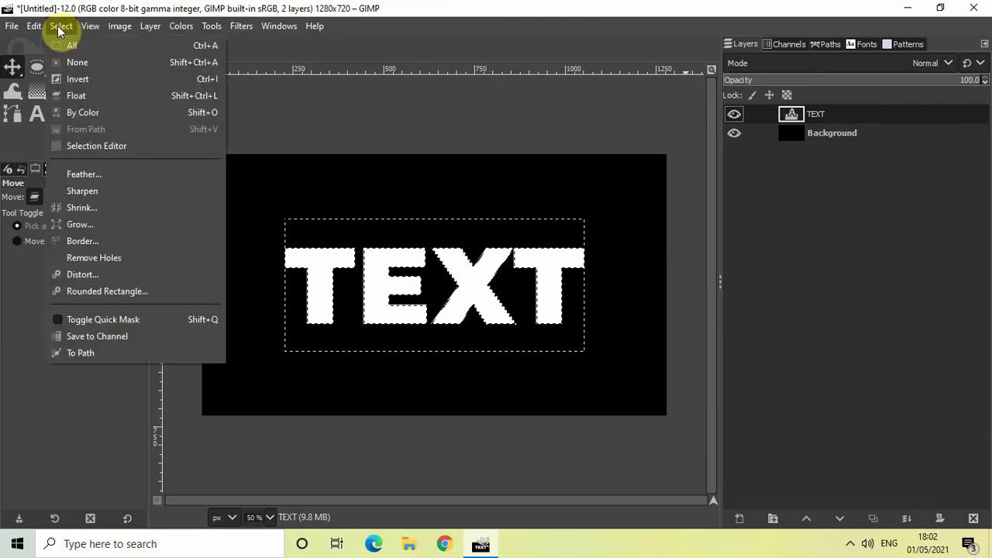
click(125, 353)
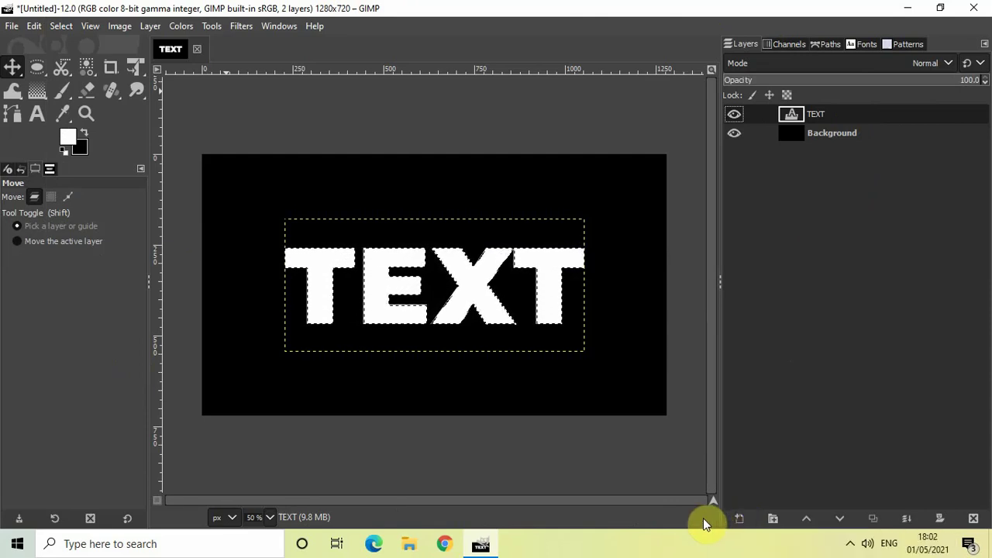
Add a transparent layer named Layer above the TEXT layer
click(740, 519)
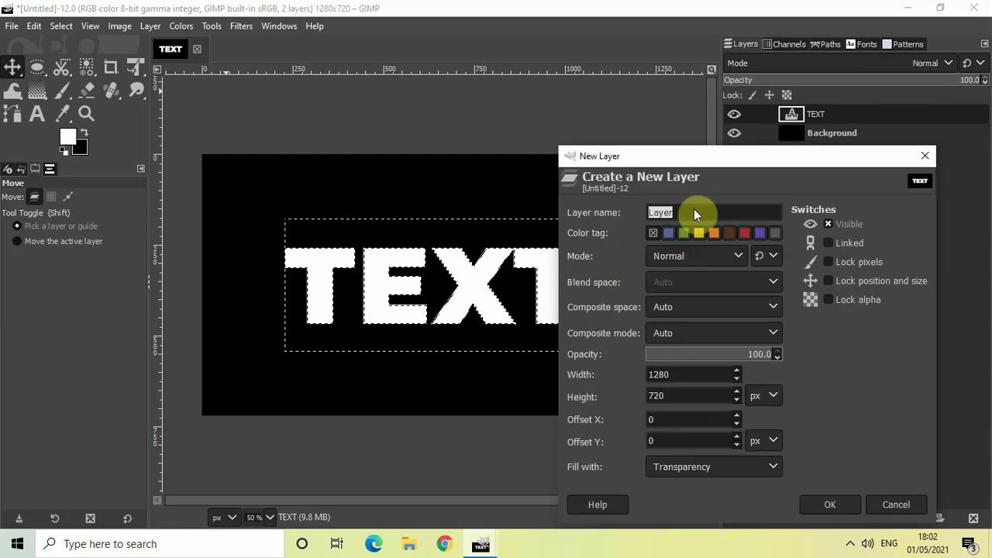
drag(717, 161, 715, 122)
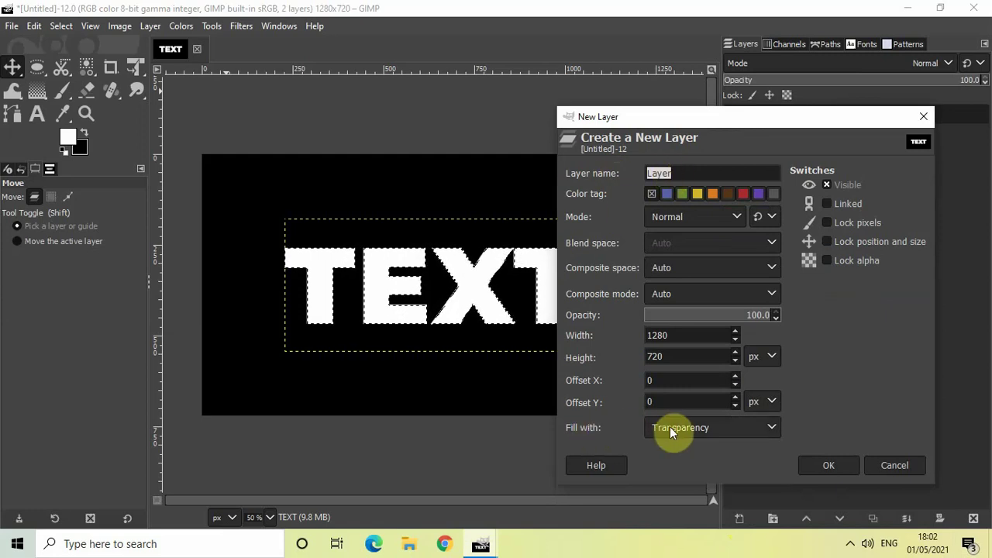
click(826, 466)
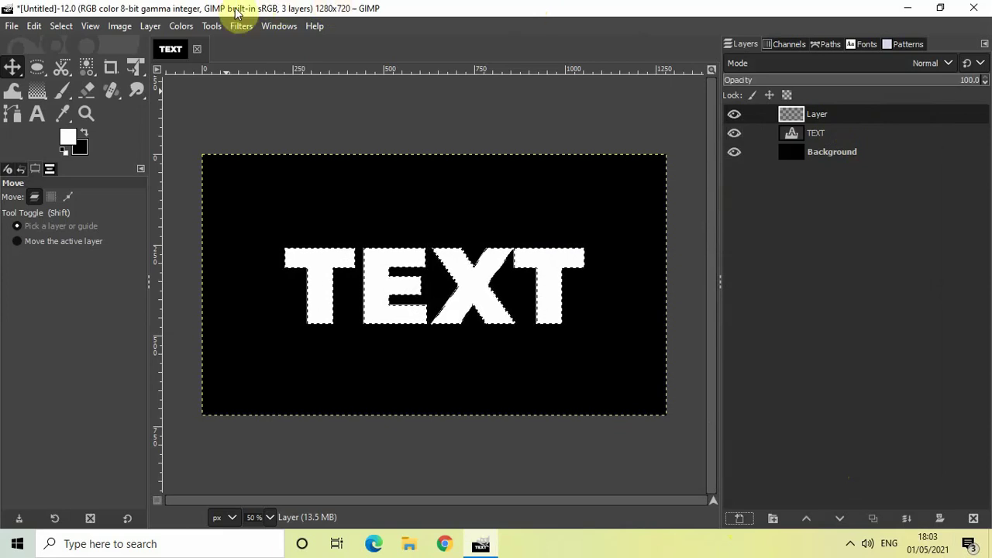
Activate the Gradient tool from Tools > Paint Tools
click(217, 26)
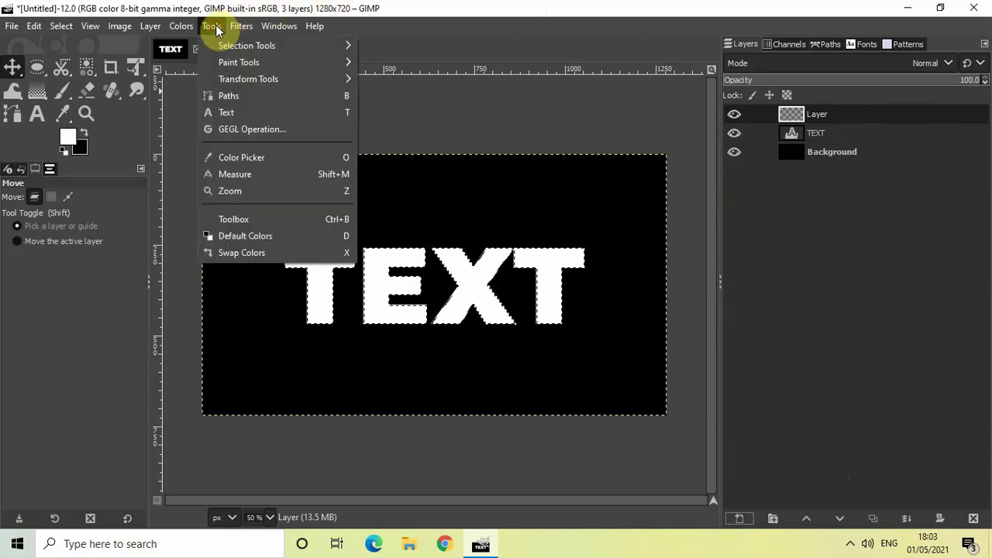
click(263, 64)
mouse_move(238, 62)
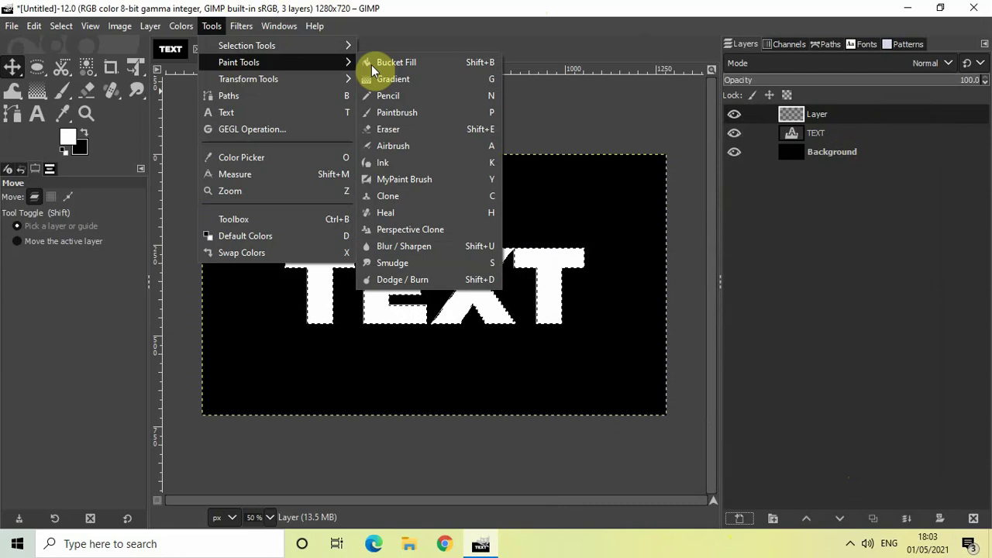
click(418, 80)
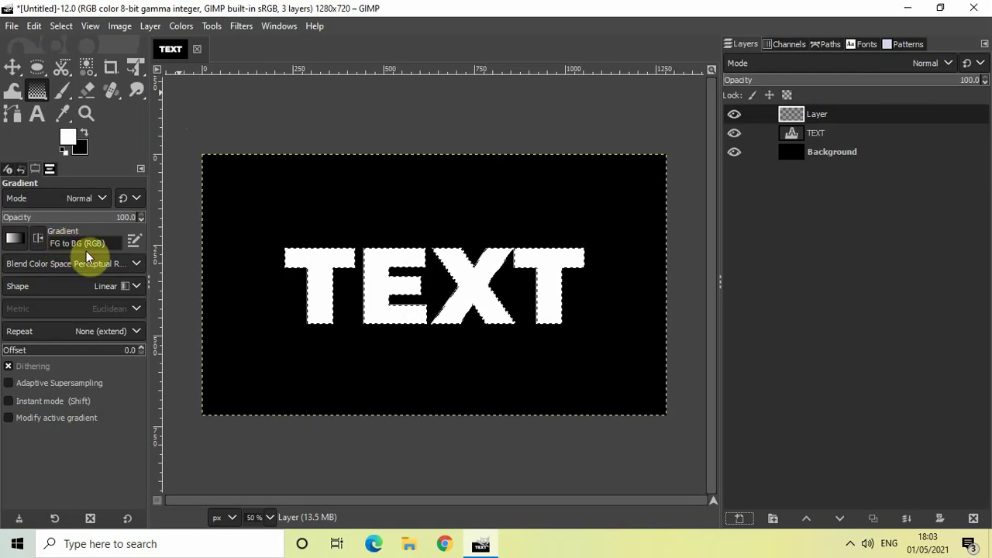
Choose the FG to BG (HSV clockwise) gradient and keep Perceptual RGB blending
click(16, 239)
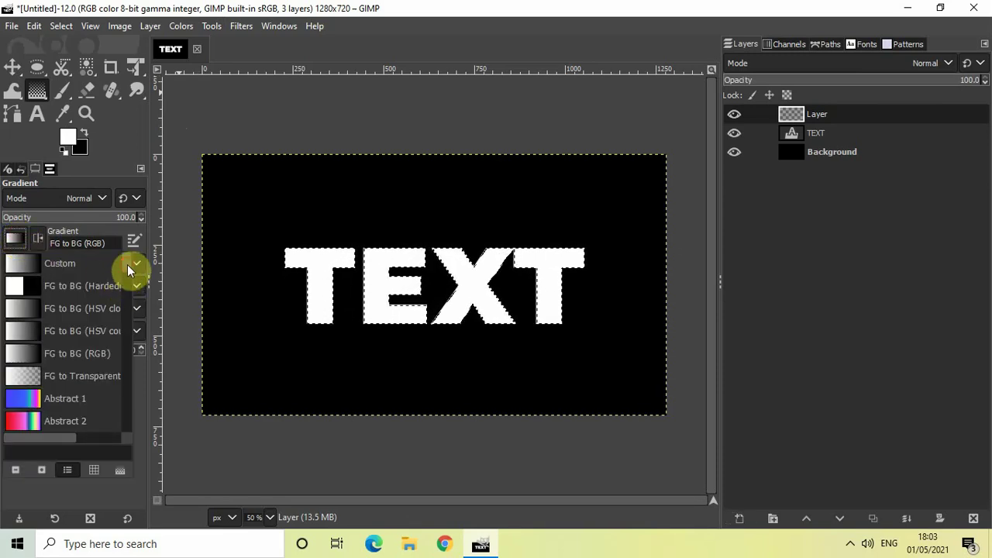
scroll(127, 267, down, 1)
scroll(127, 264, up, 1)
click(83, 310)
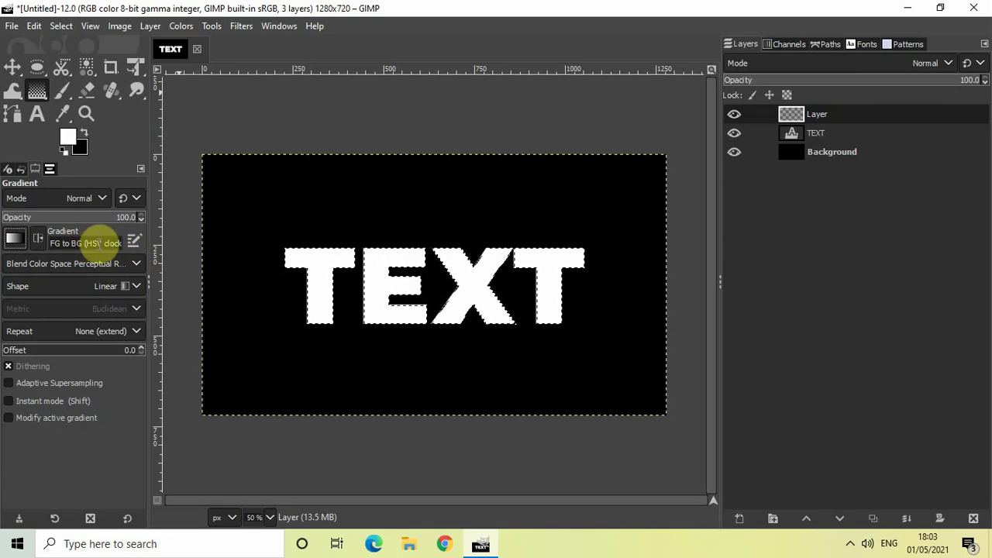
click(76, 267)
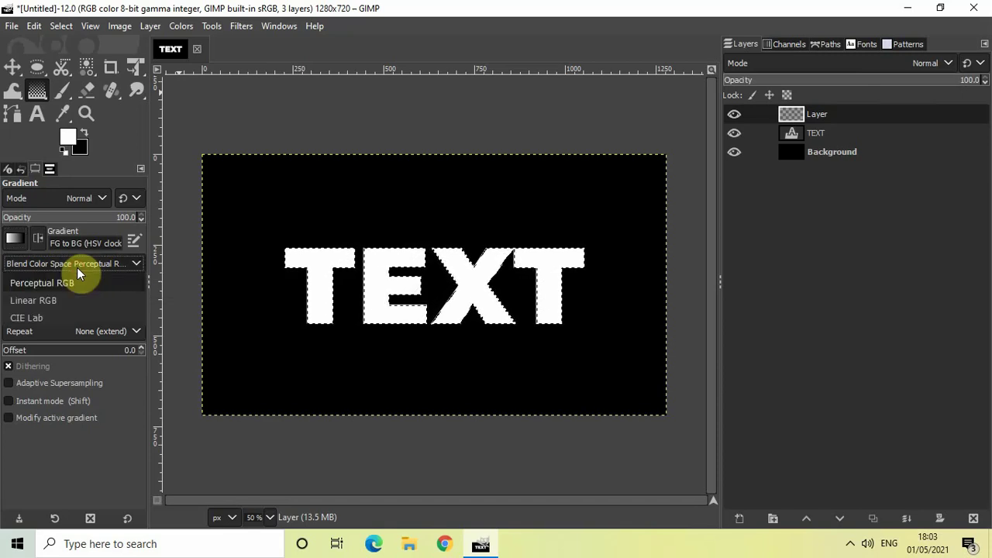
click(77, 267)
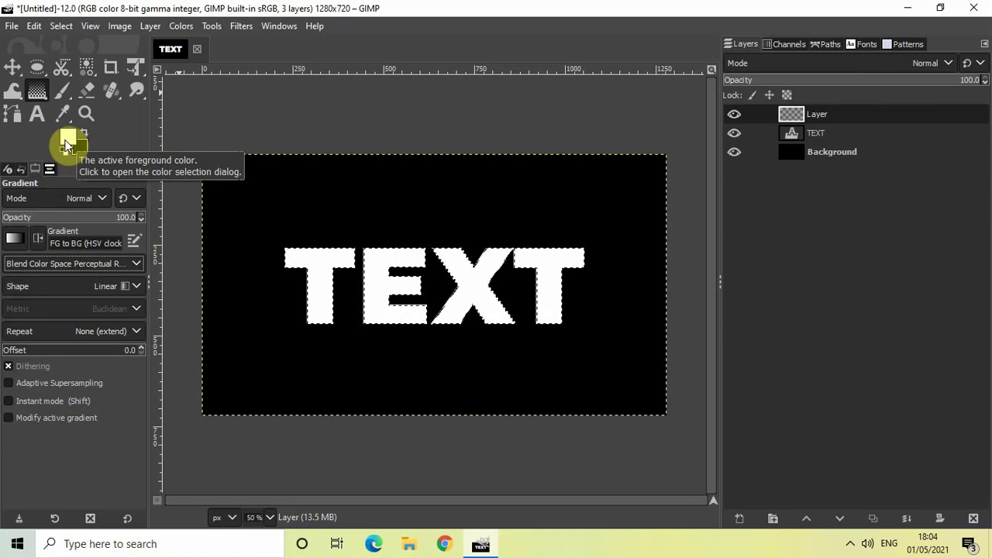
Change the foreground colour from white to hex 1632E9 blue
click(67, 146)
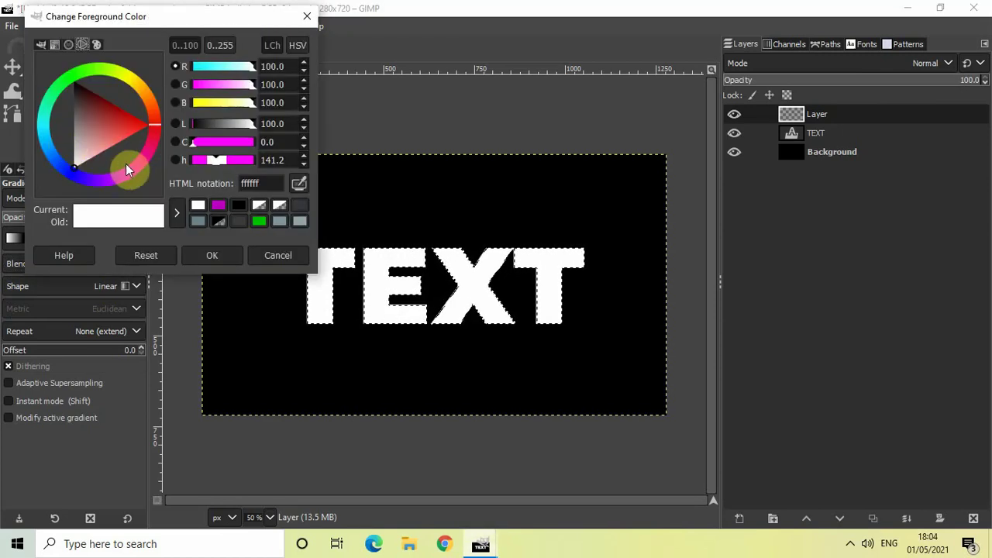
click(40, 45)
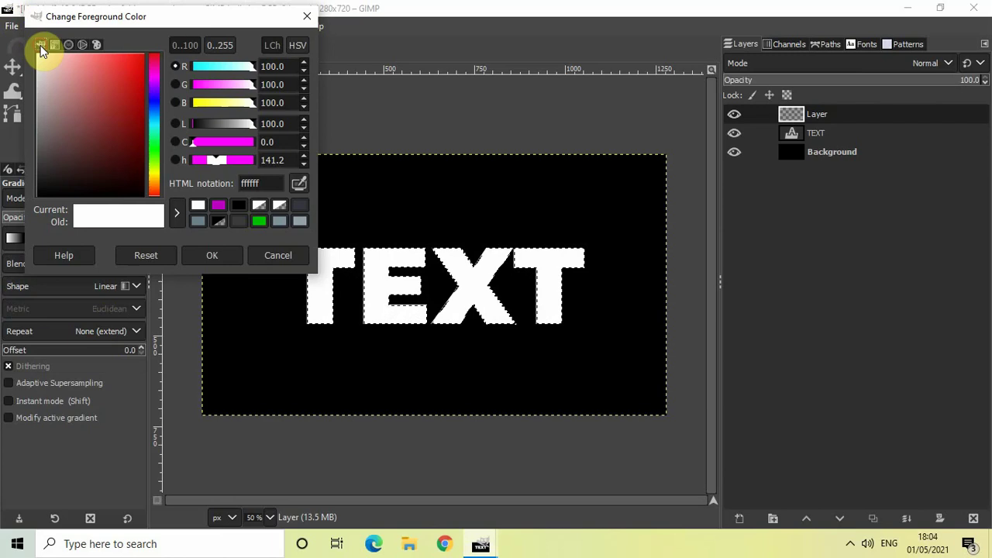
click(273, 183)
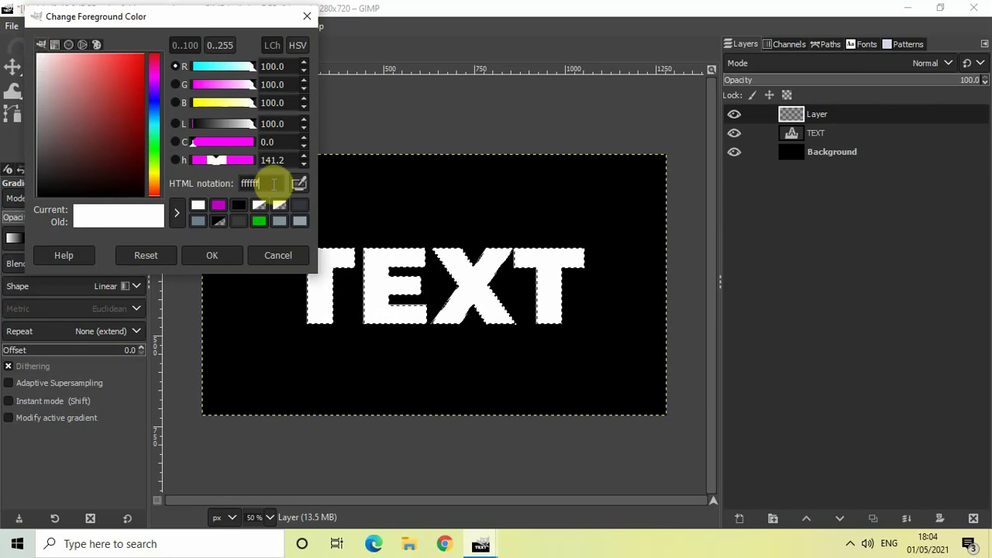
key(BackSpace)
key(BackSpace)
key(BackSpace)
key(BackSpace)
key(BackSpace)
key(BackSpace)
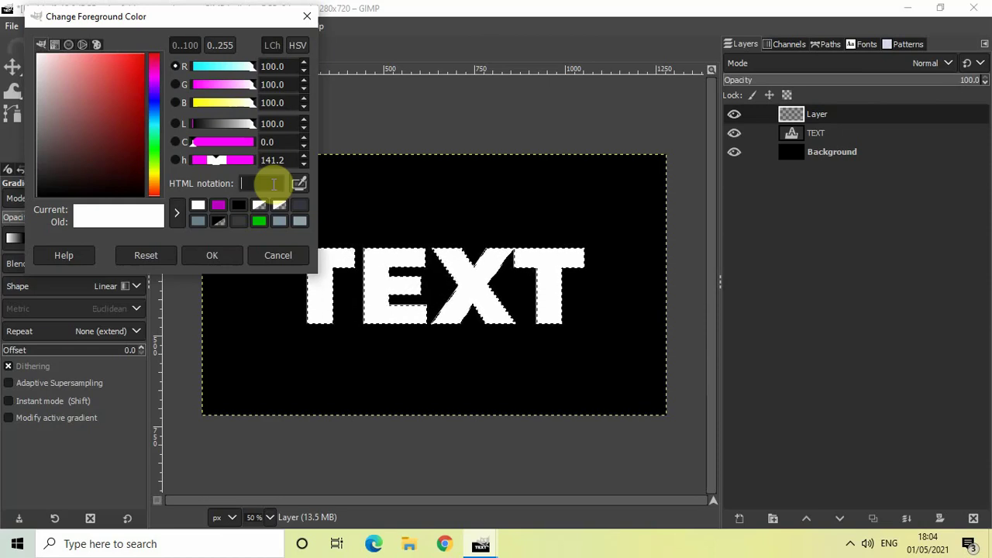
text(1)
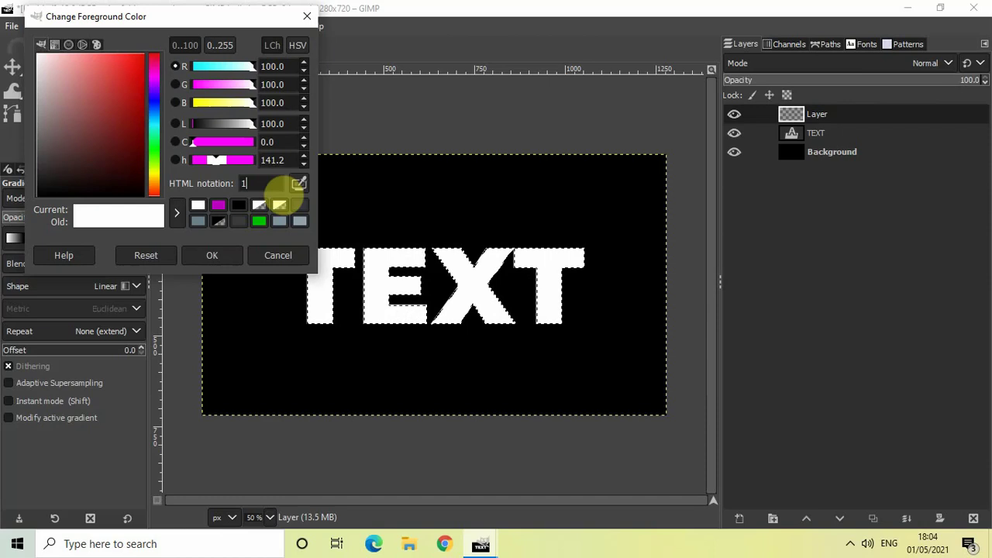
text(63)
text(2)
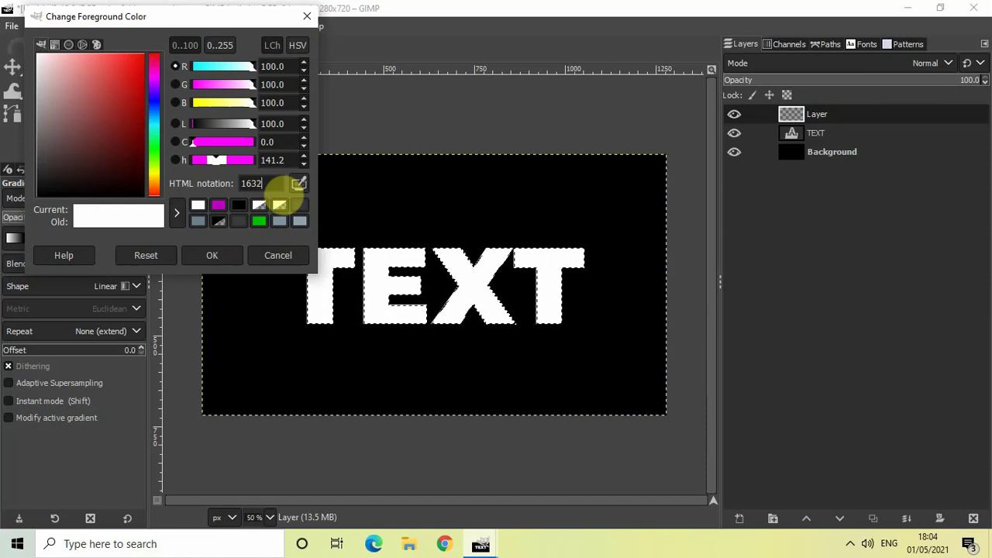
text(E9)
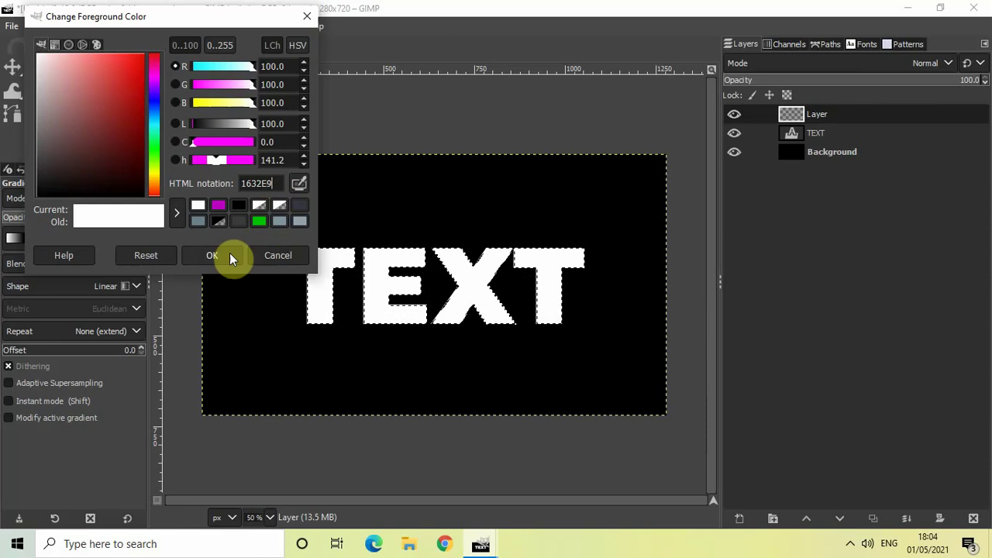
click(217, 254)
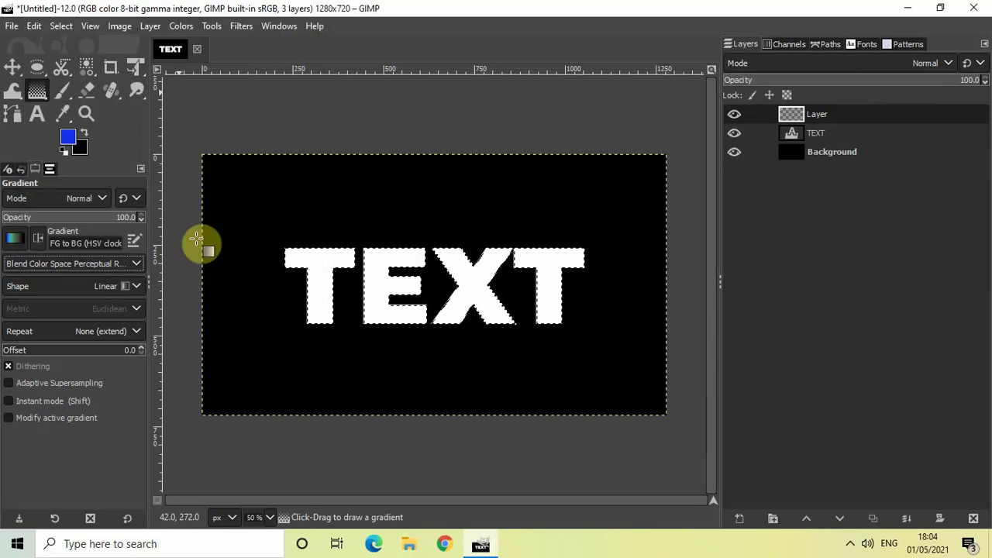
Replace the black background swatch with hex F212F1 magenta
click(82, 146)
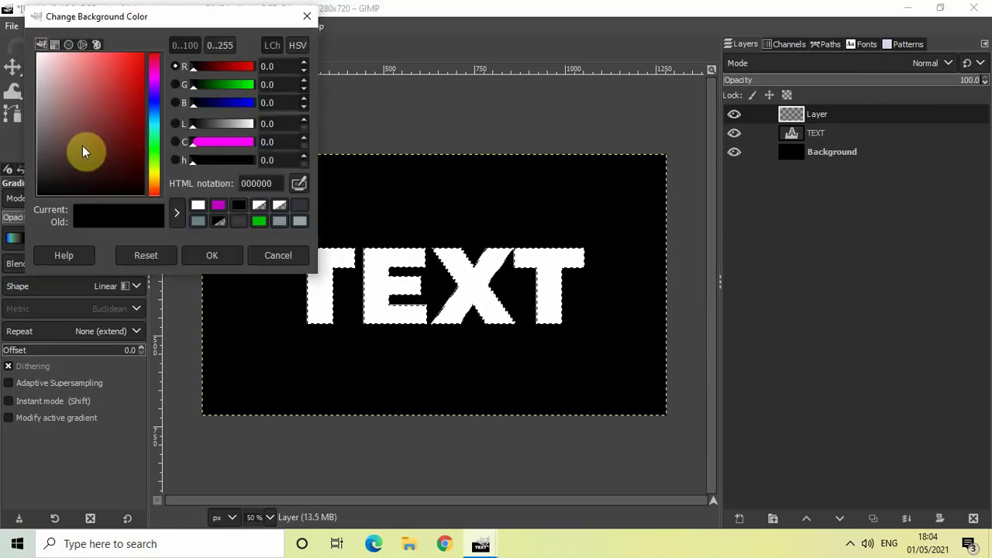
click(278, 183)
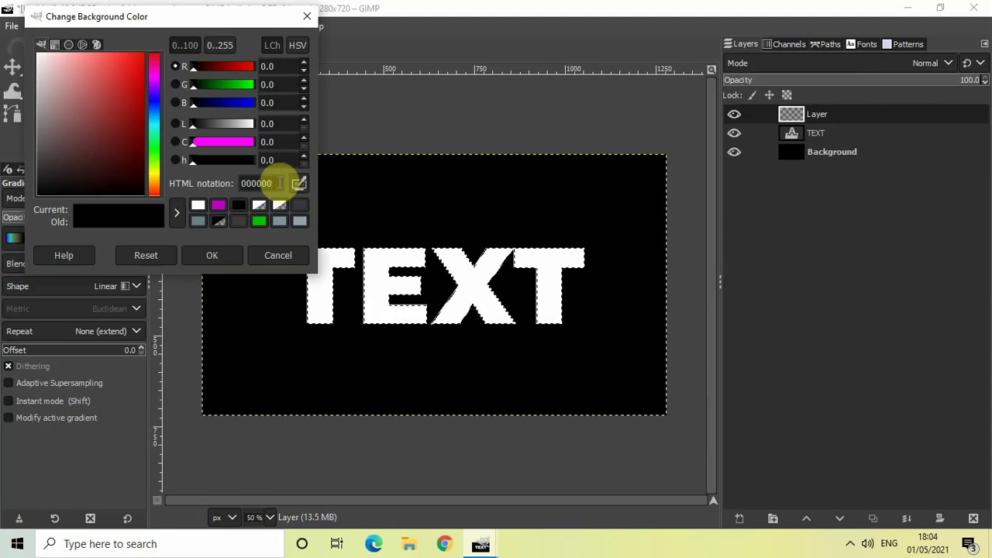
key(BackSpace)
key(BackSpace)
key(BackSpace)
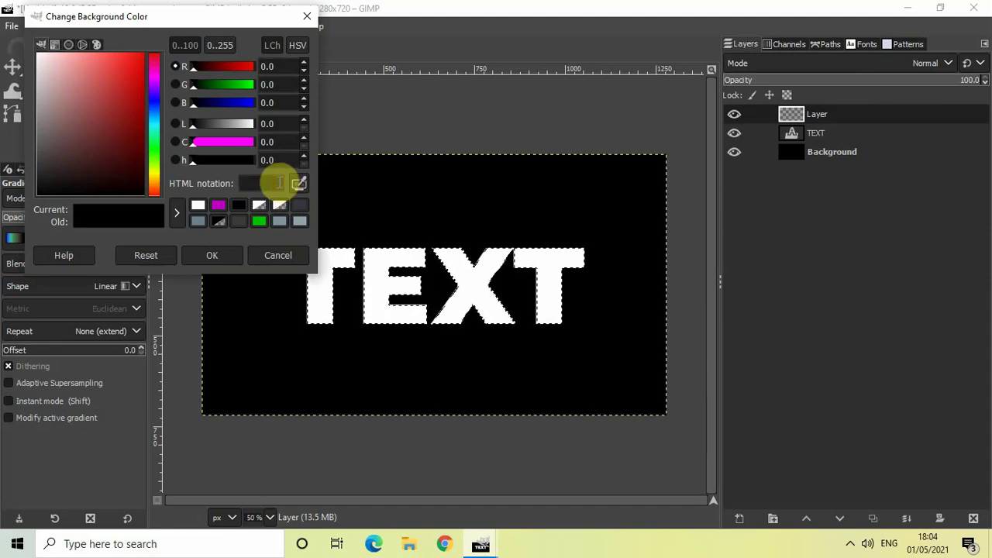
text(F)
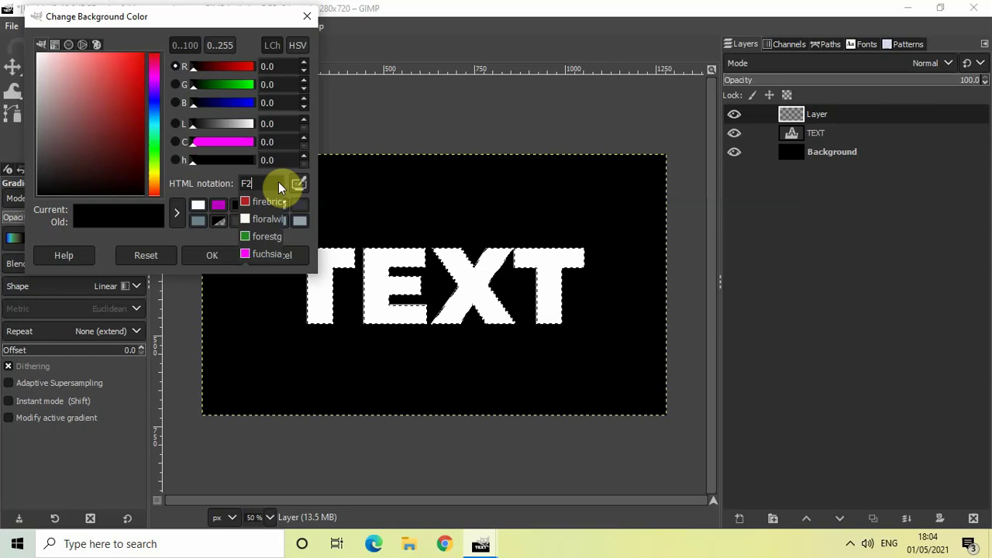
text(212)
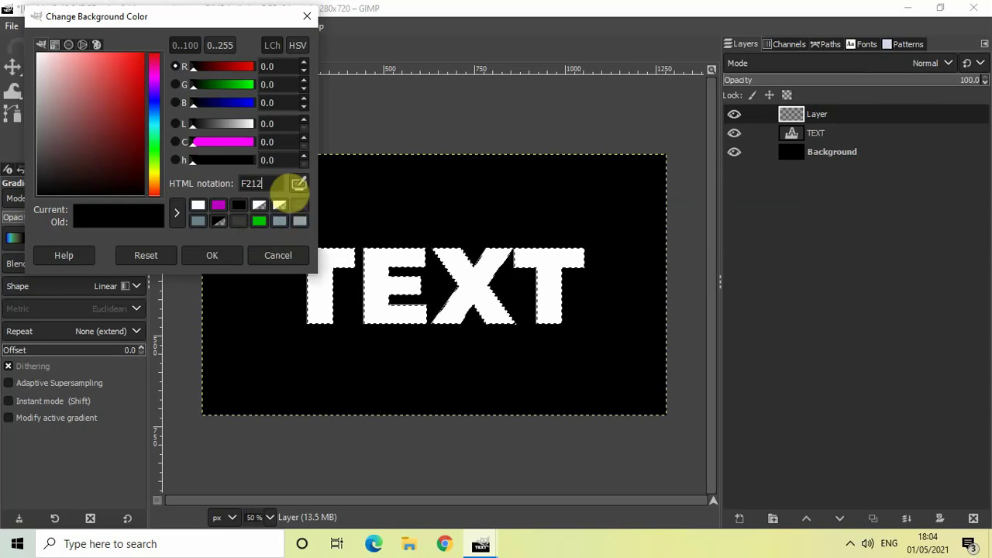
text(F1)
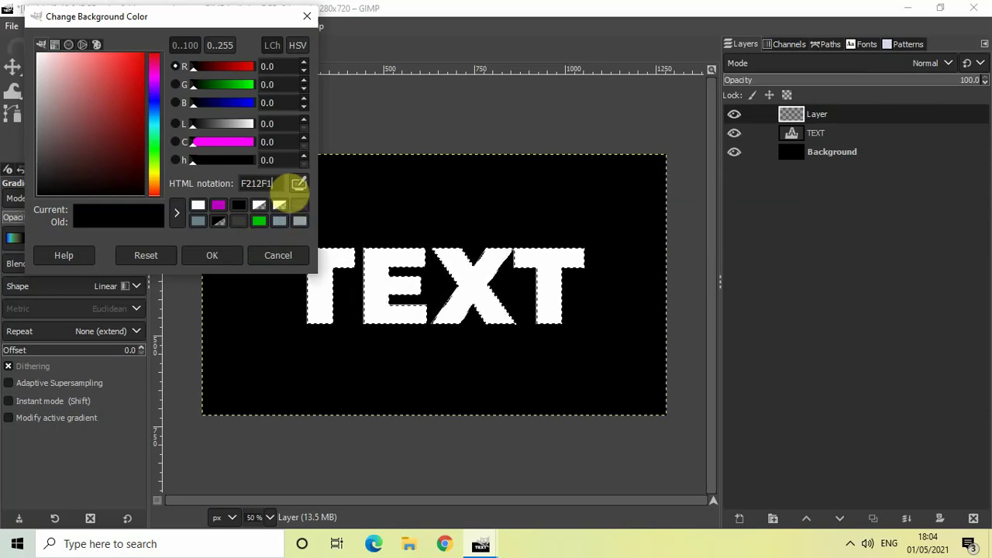
click(217, 256)
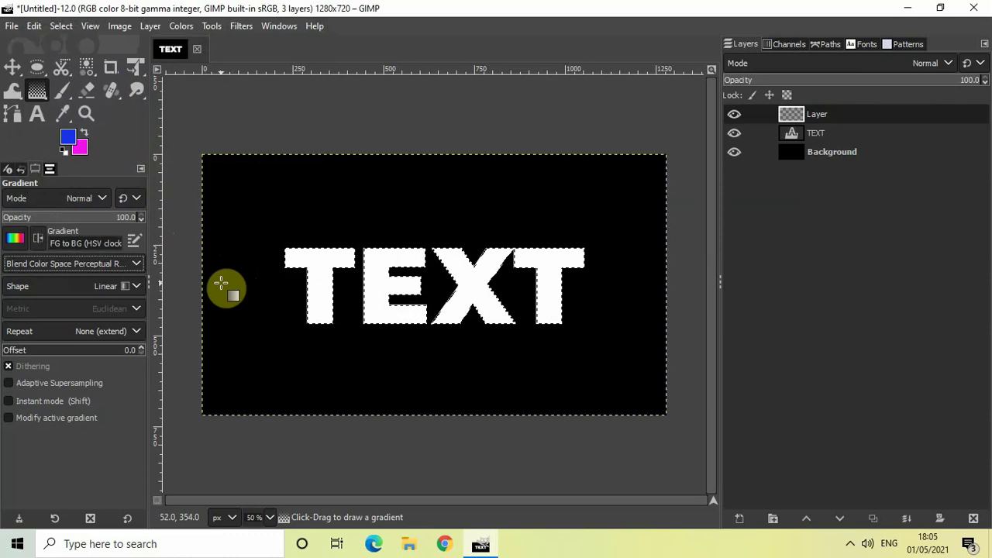
Apply a left-to-right gradient across TEXT with pink reaching the last T, then deselect
drag(220, 282, 642, 283)
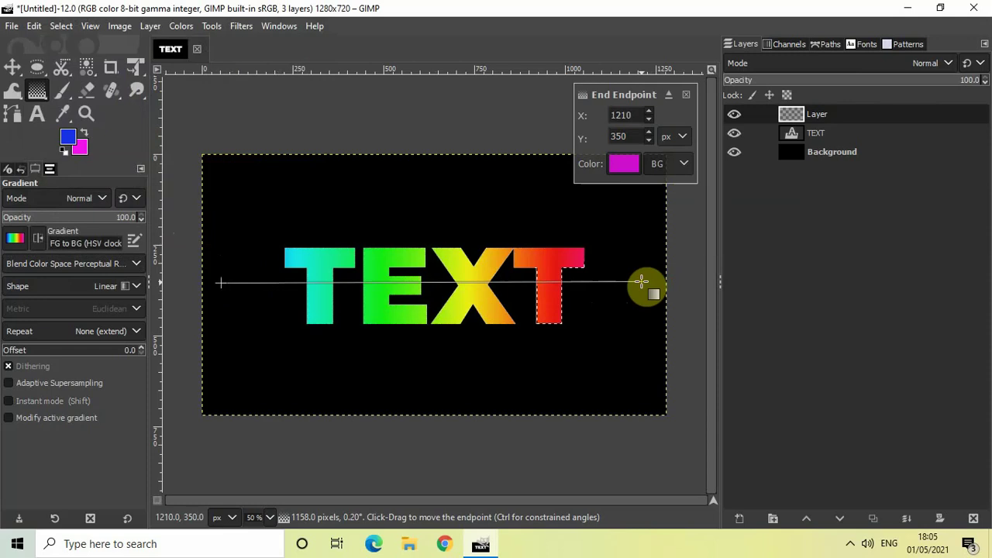
drag(642, 283, 643, 283)
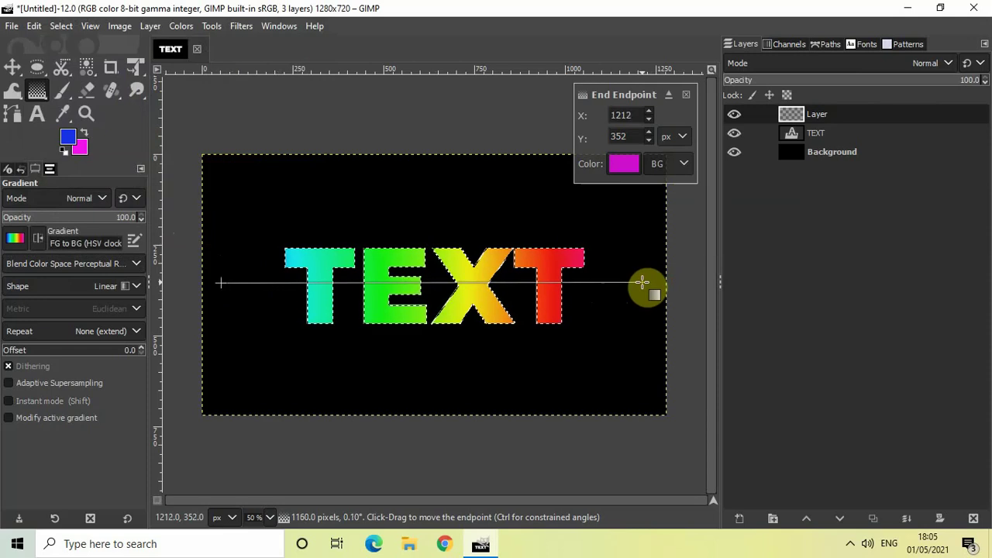
drag(641, 283, 593, 282)
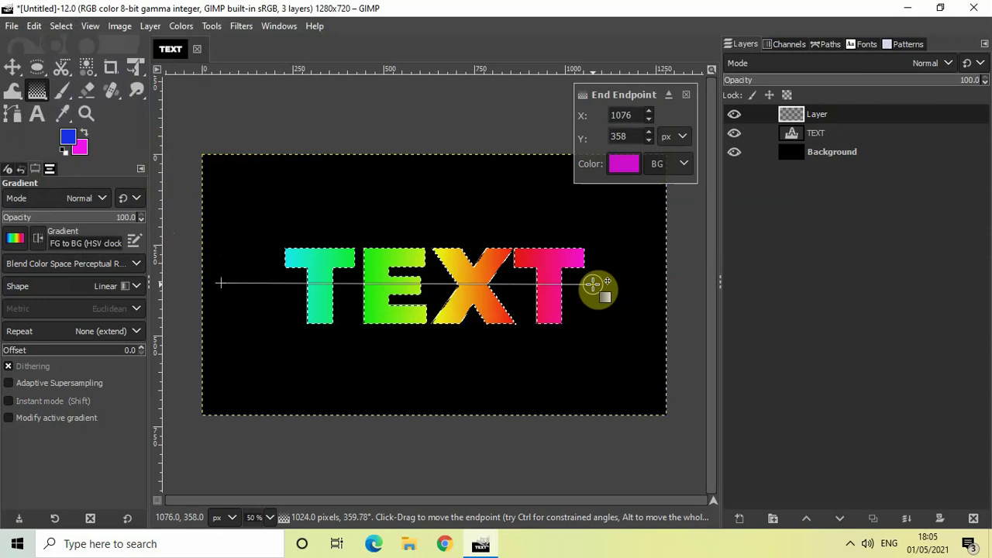
drag(221, 284, 292, 283)
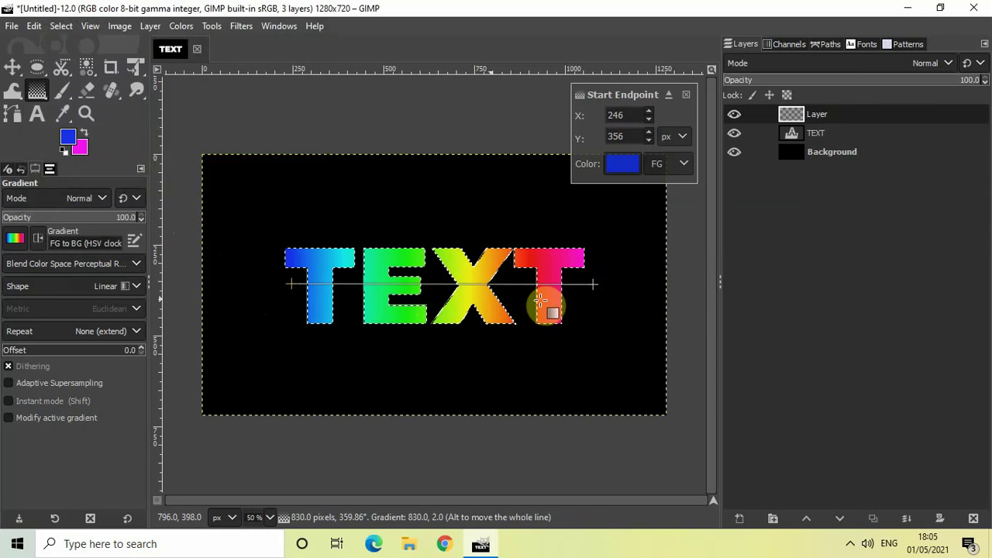
drag(595, 284, 576, 283)
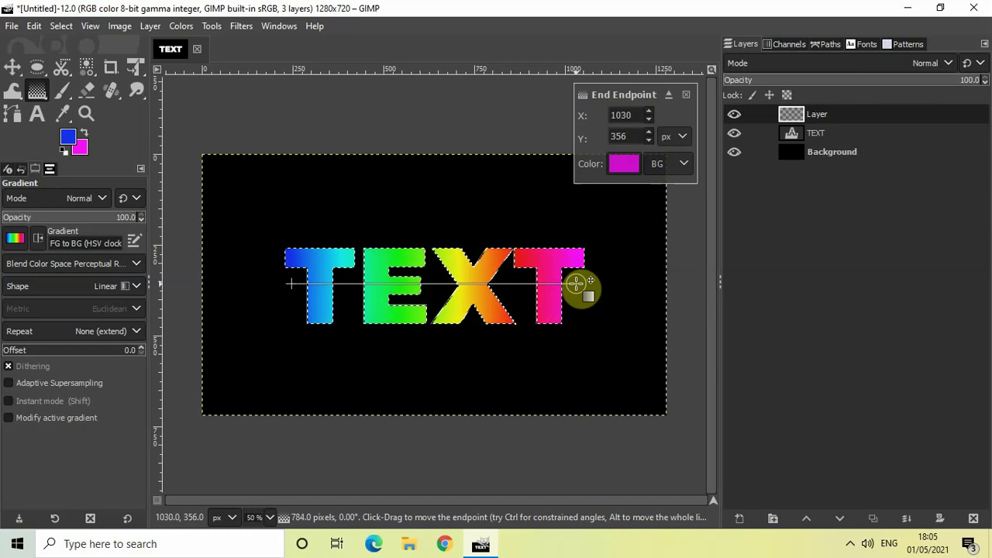
key(Return)
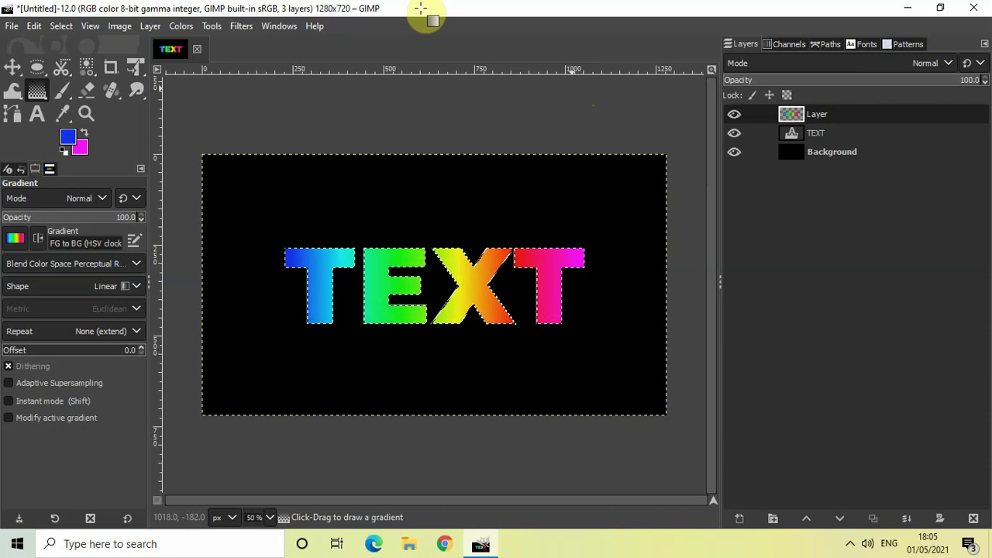
click(62, 26)
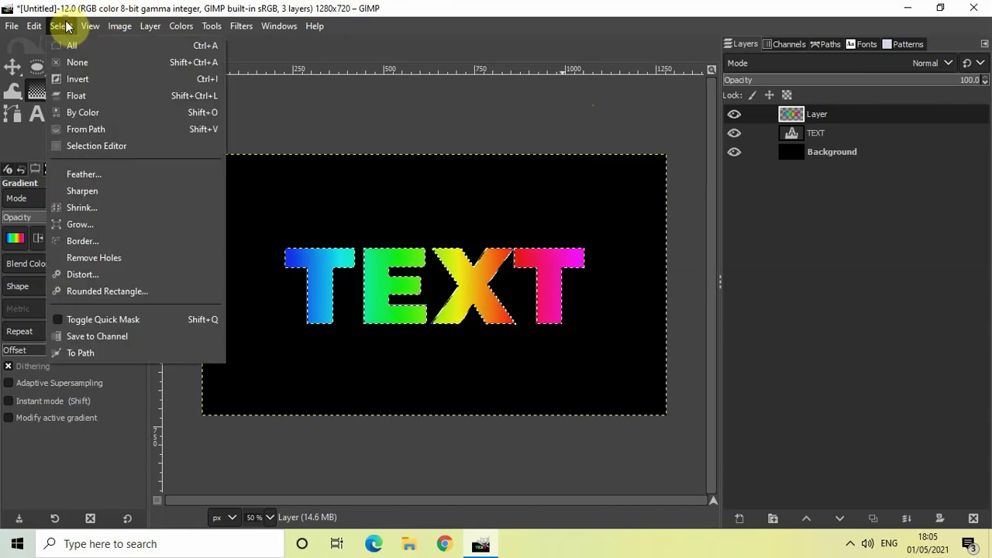
click(76, 62)
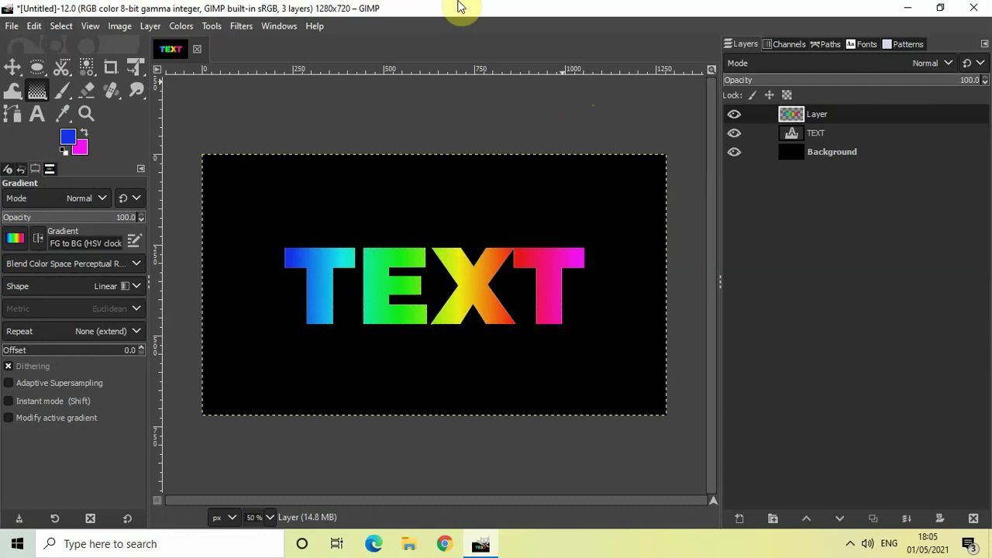